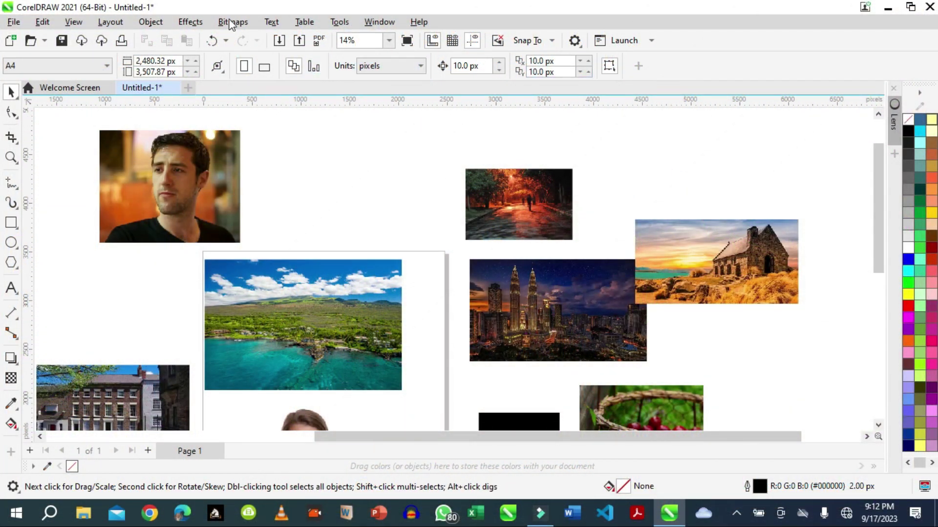
Select the coastal landscape photo, glance through the Effects and Object menus, then deselect it
left_click(197, 24)
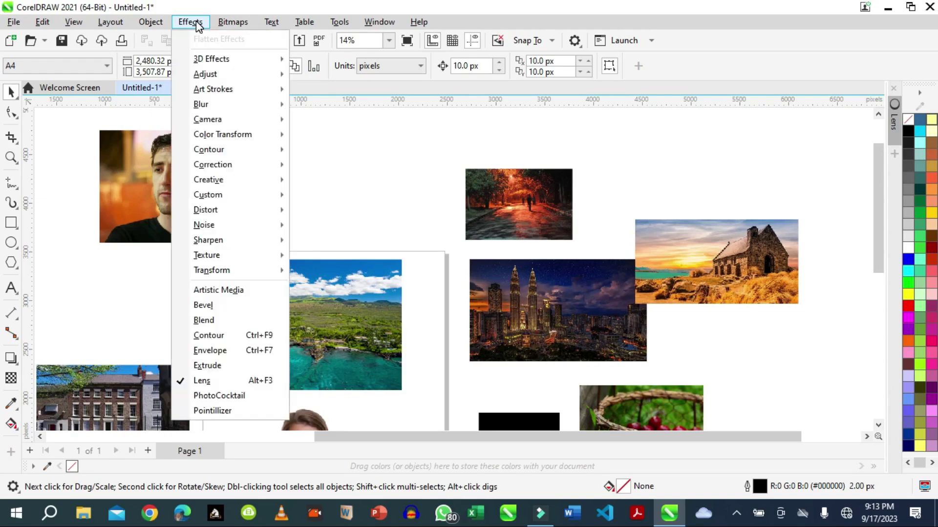
mouse_move(285, 121)
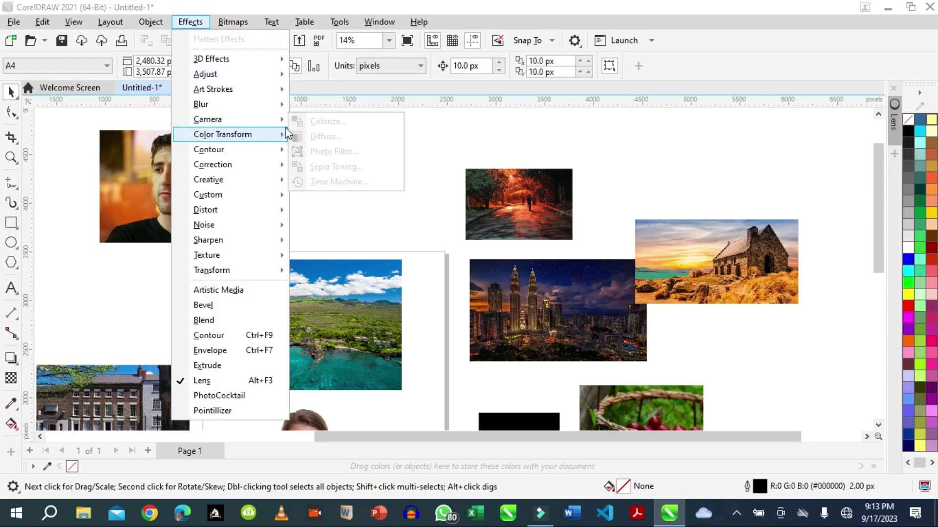
left_click(370, 317)
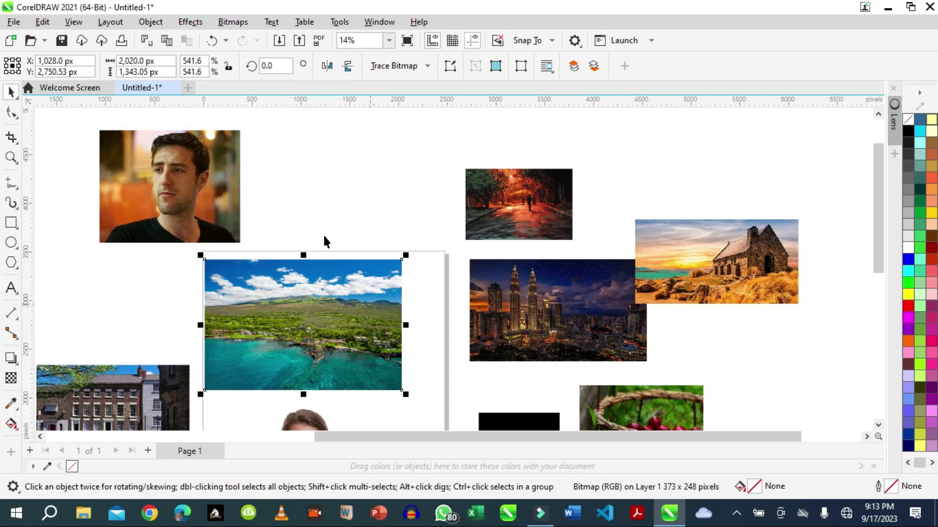
left_click(150, 22)
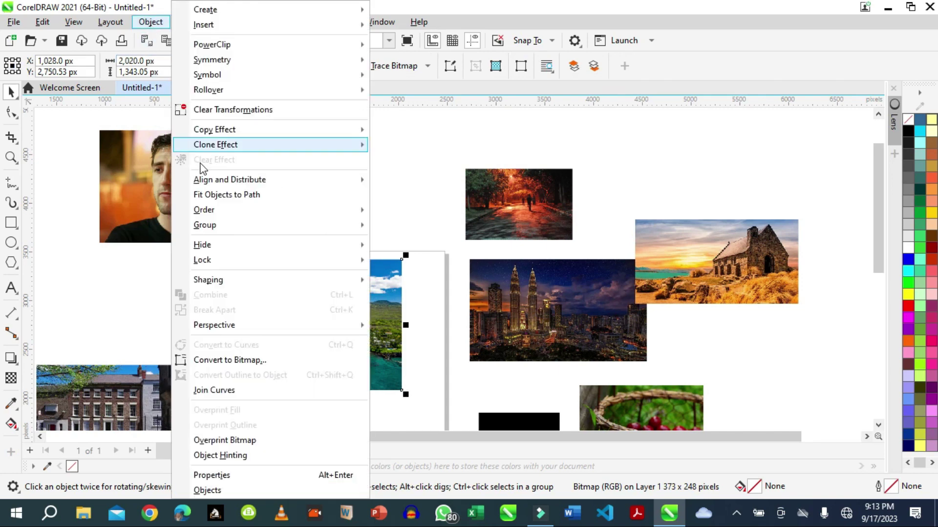
left_click(79, 168)
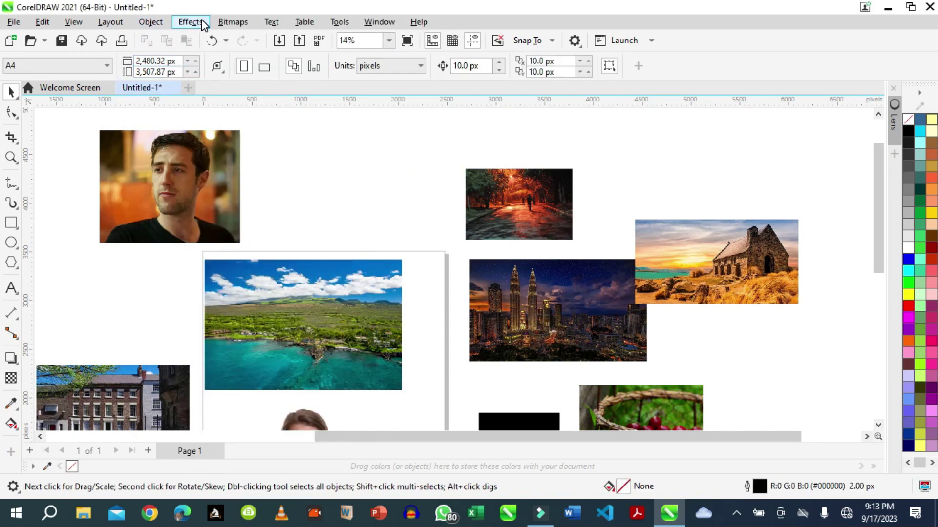
Reselect the coastal landscape photo and browse its Effects list without applying anything
left_click(190, 21)
mouse_move(236, 126)
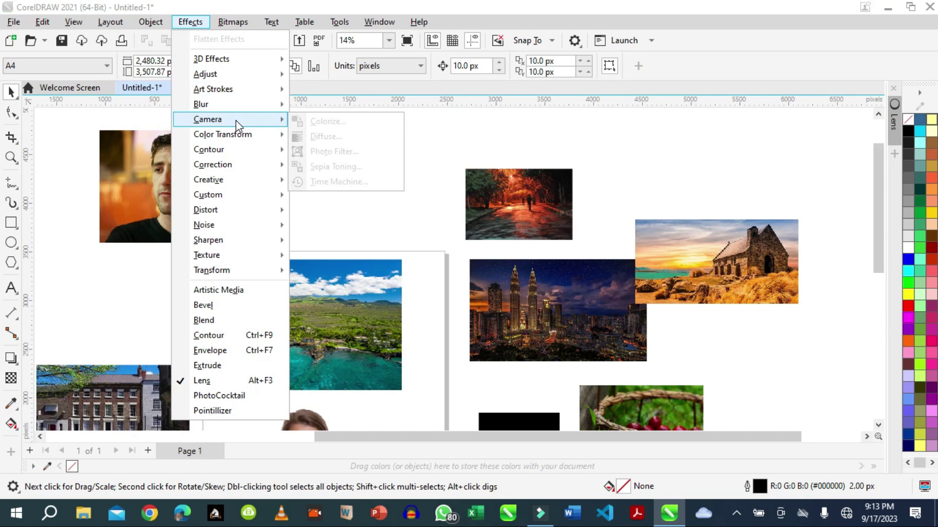
left_click(368, 275)
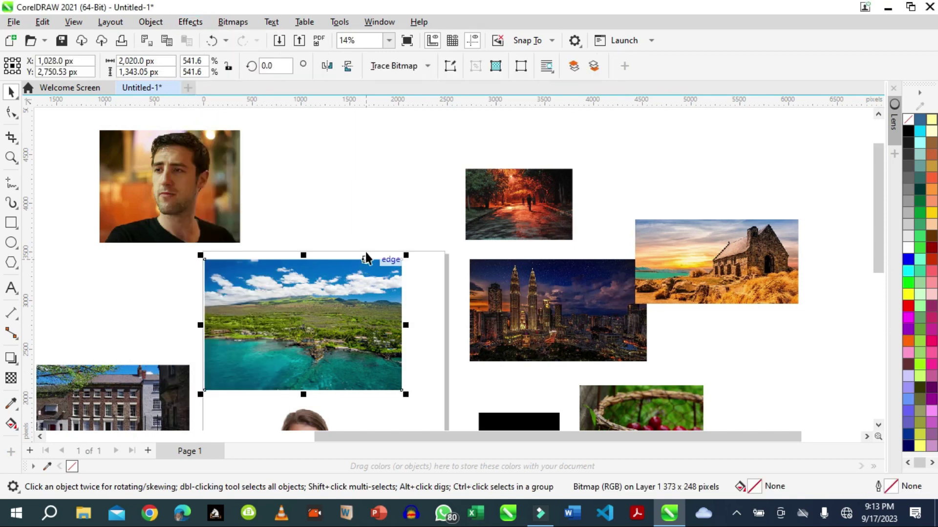
left_click(184, 24)
mouse_move(218, 75)
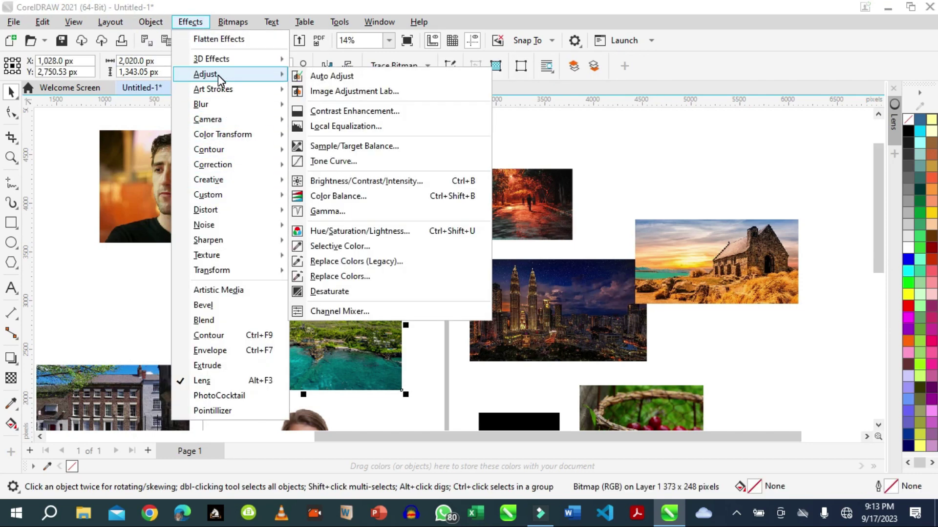
mouse_move(222, 125)
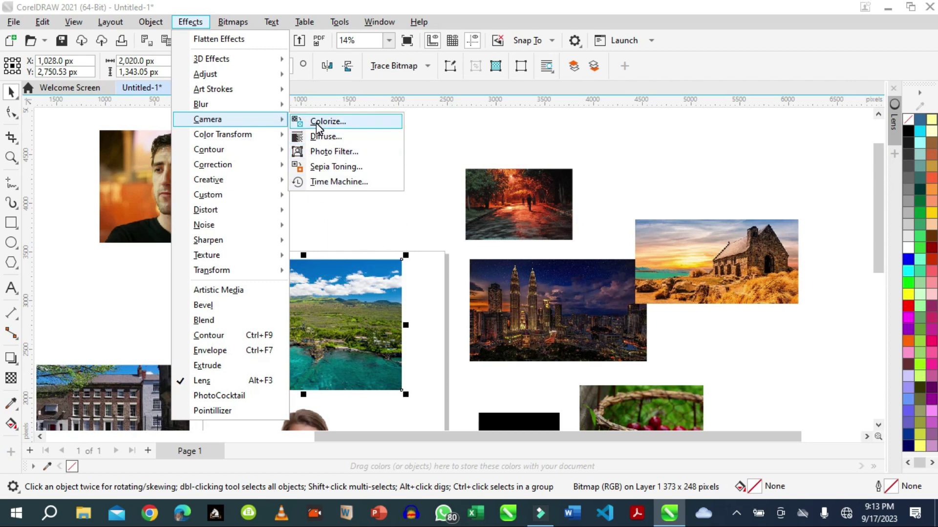
left_click(388, 218)
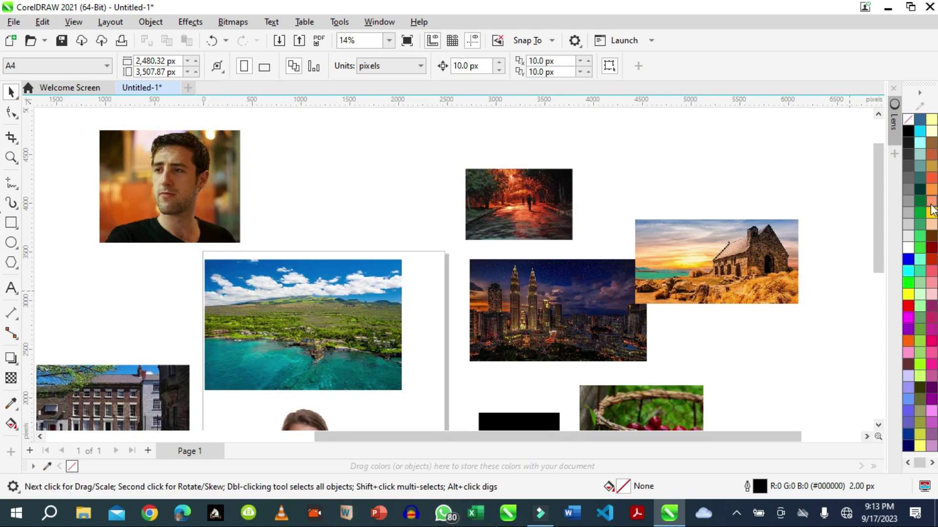
Select the woman's portrait and start adding an effect from its Bitmap Effects properties
left_click_drag(881, 227, 882, 291)
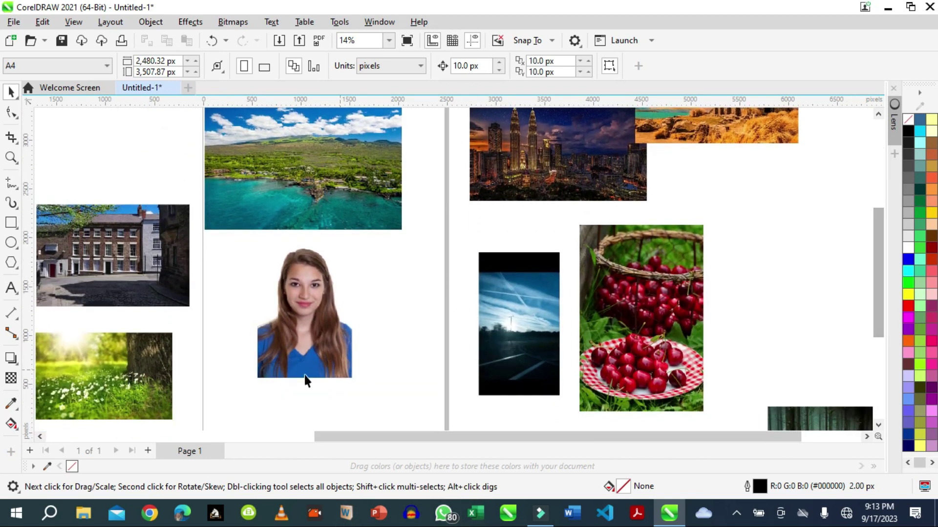
left_click(276, 348)
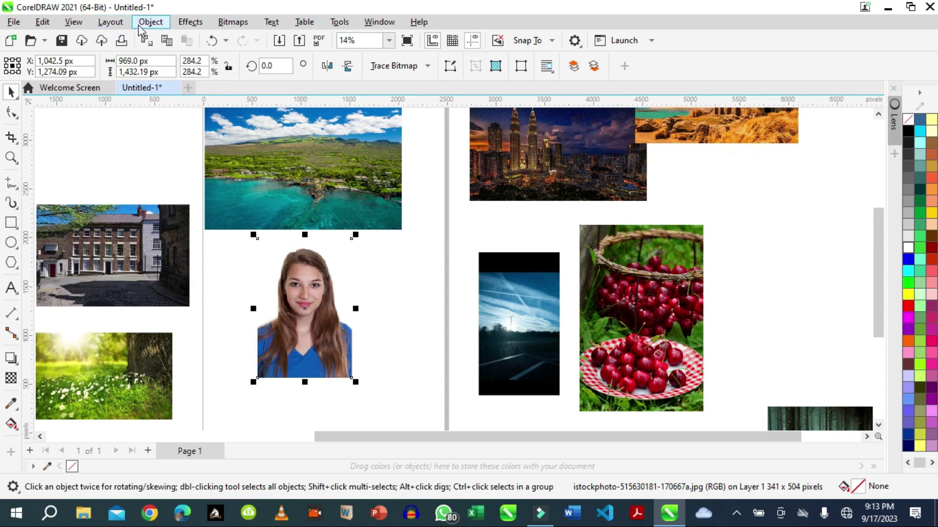
left_click(156, 25)
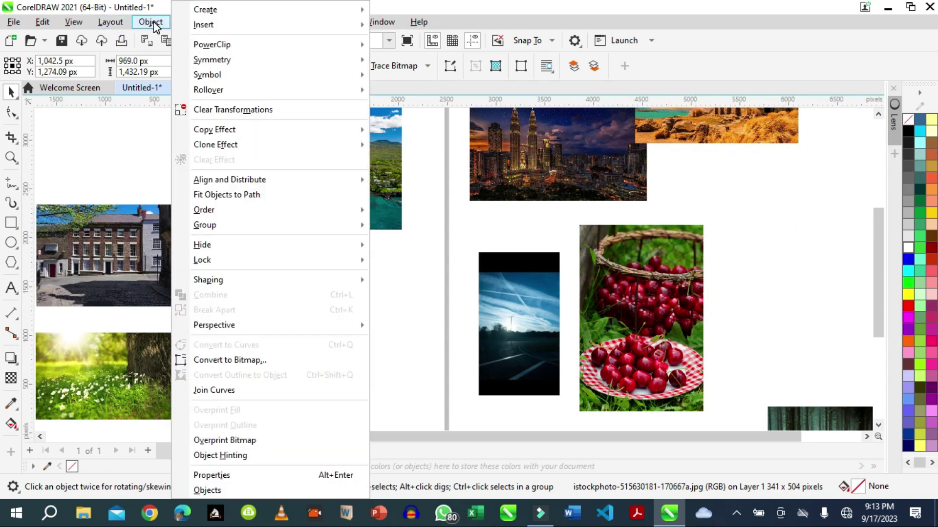
left_click(238, 478)
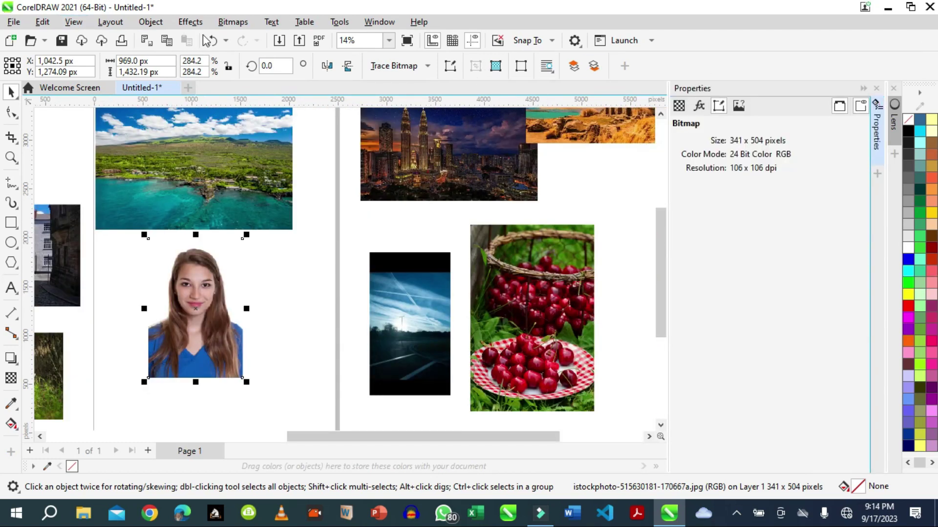
left_click(191, 23)
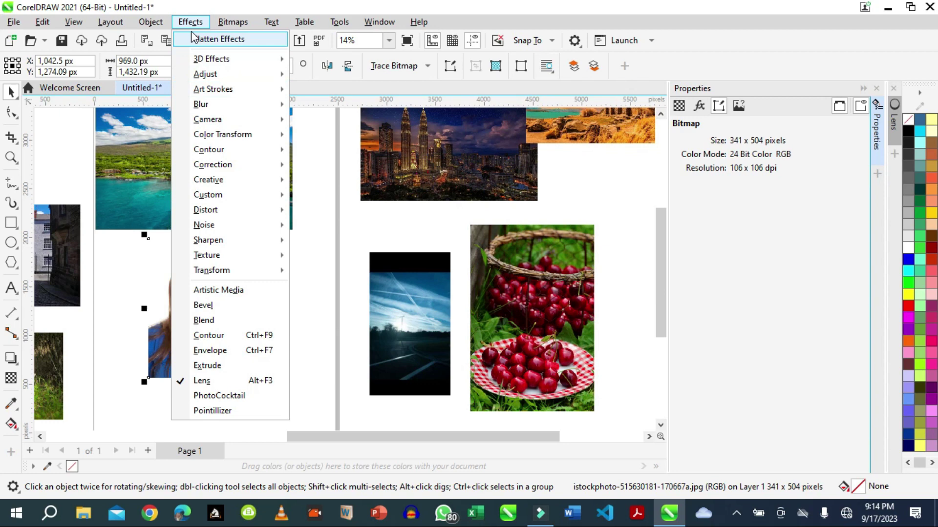
left_click(825, 189)
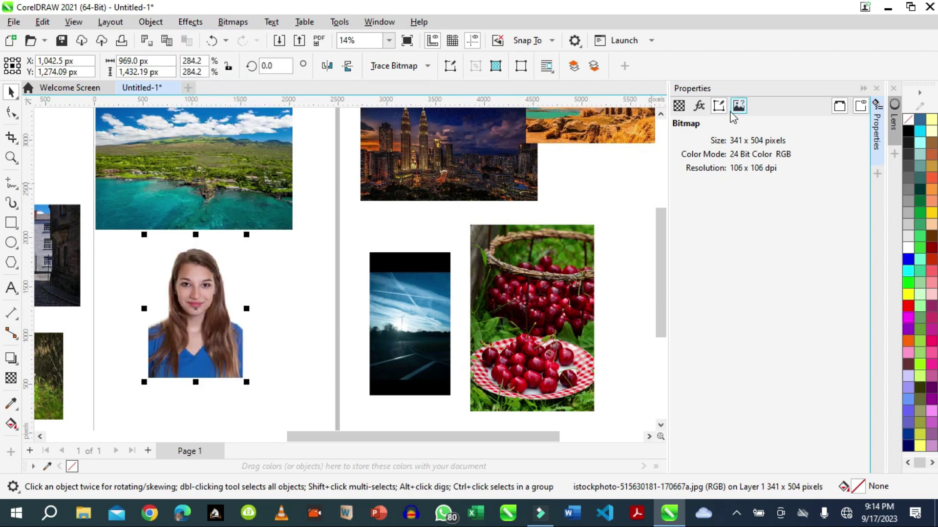
left_click(700, 106)
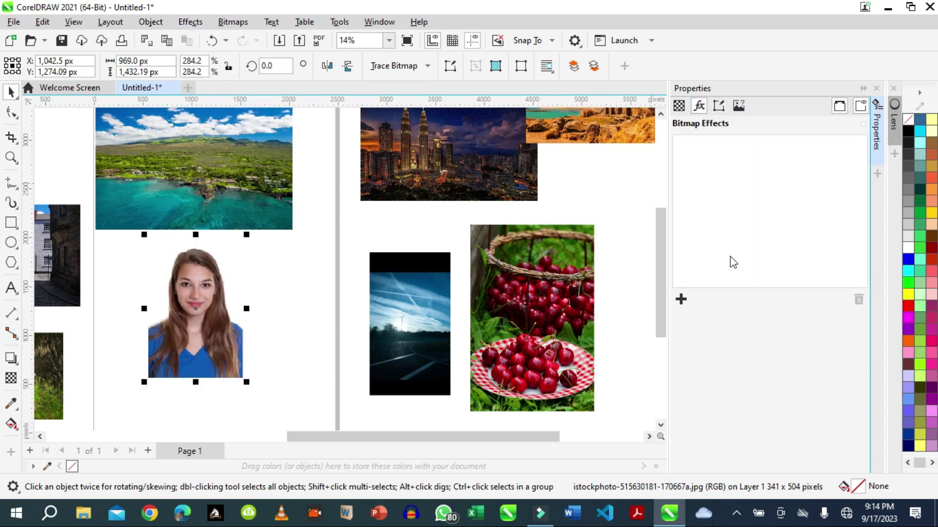
left_click(681, 299)
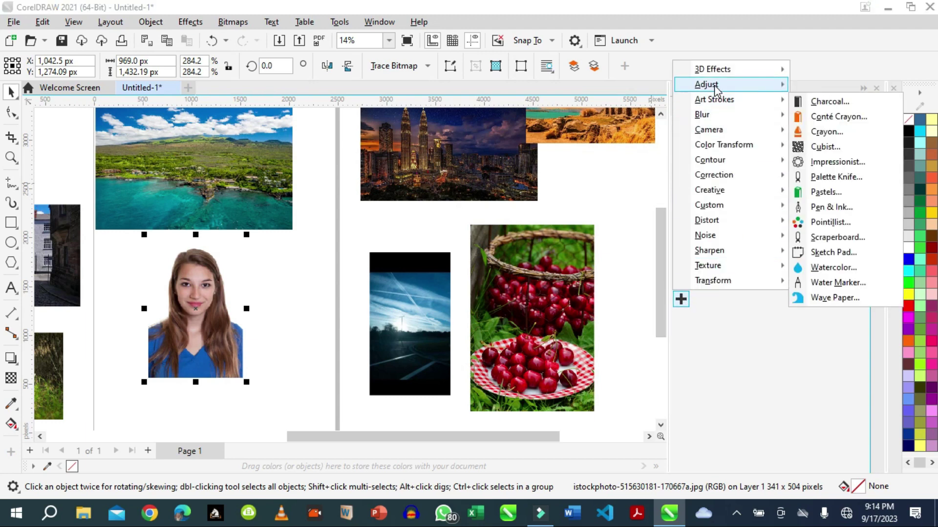
Apply Camera > Colorize to the portrait with hue 321 and saturation 39, previewing before/after
mouse_move(762, 129)
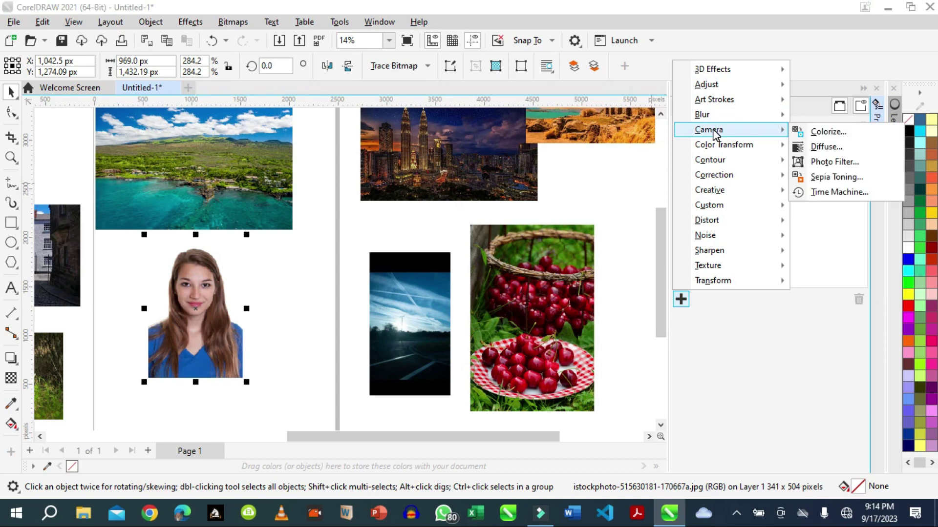
left_click(810, 135)
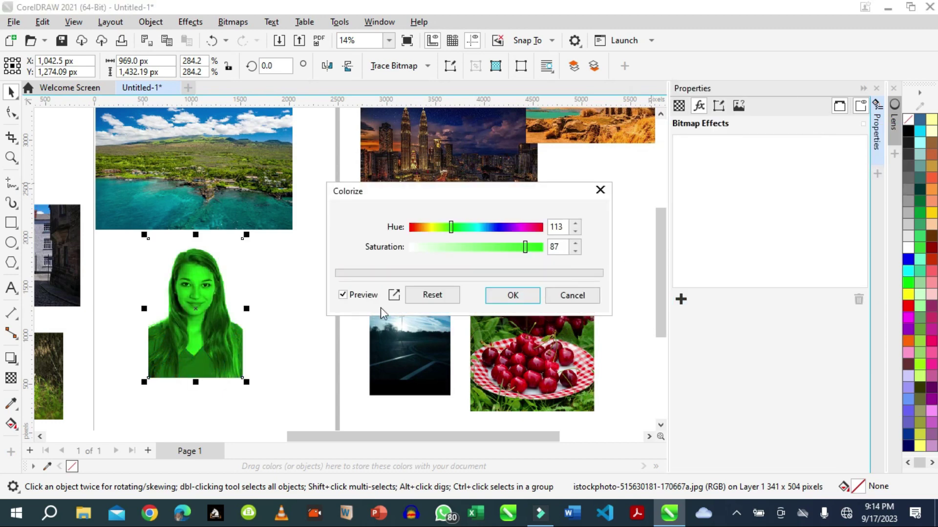
left_click(393, 294)
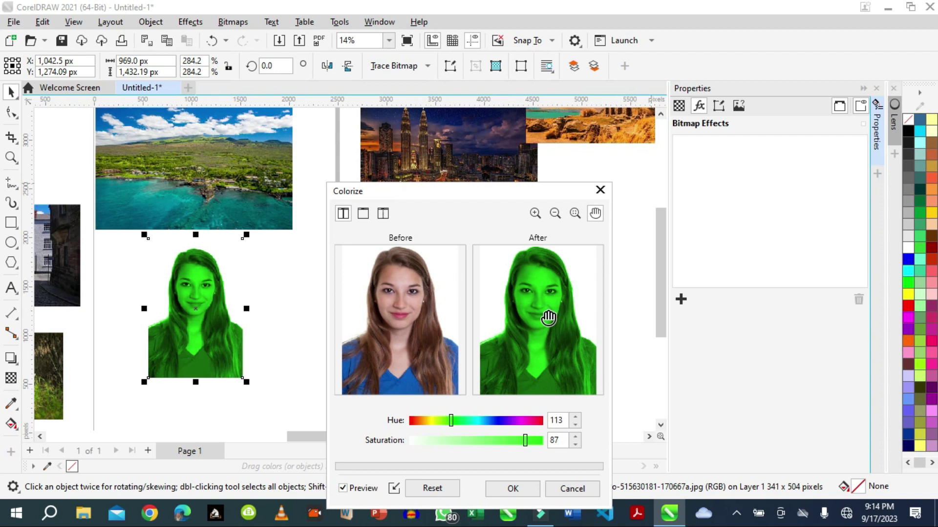
left_click_drag(489, 189, 482, 69)
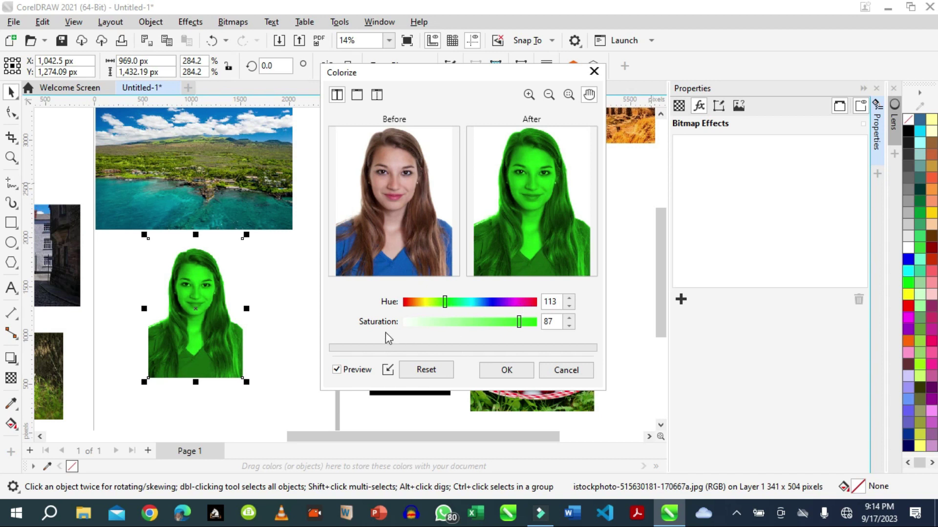
left_click_drag(521, 323, 541, 326)
left_click_drag(537, 326, 455, 324)
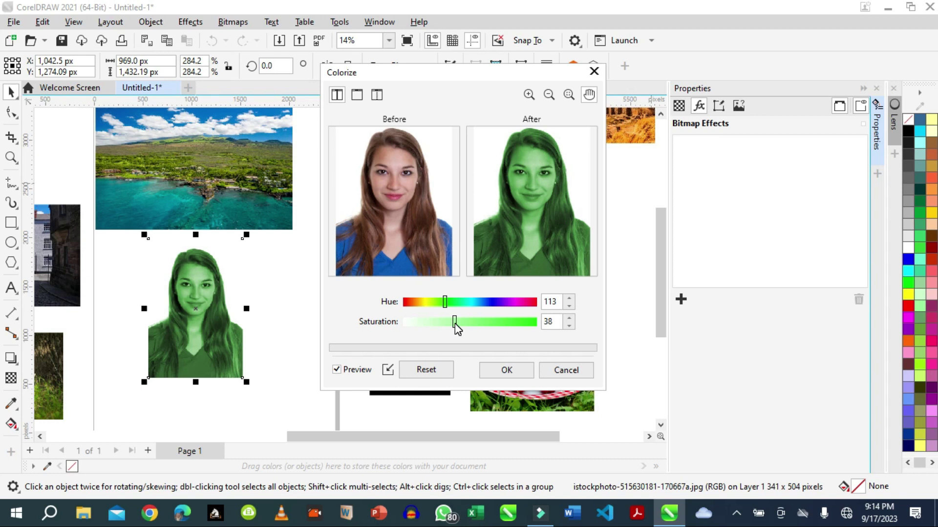
left_click(522, 302)
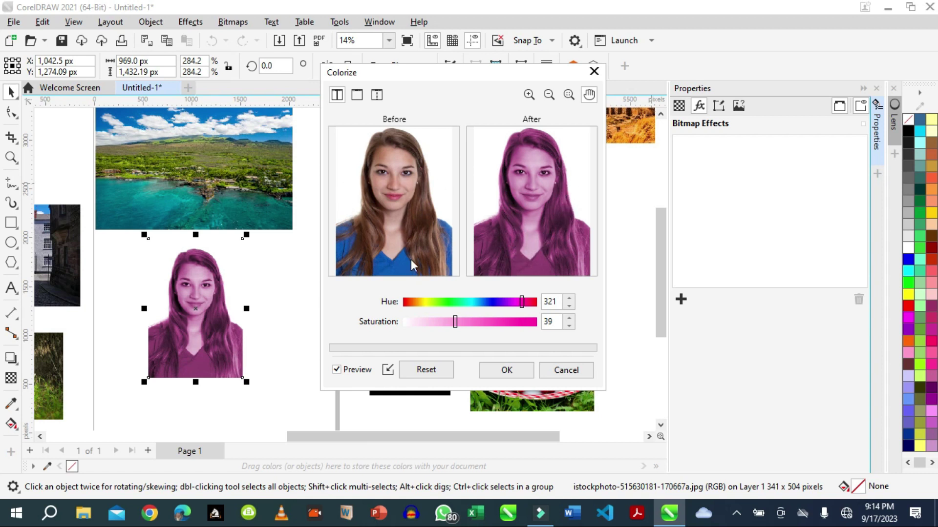
left_click(506, 371)
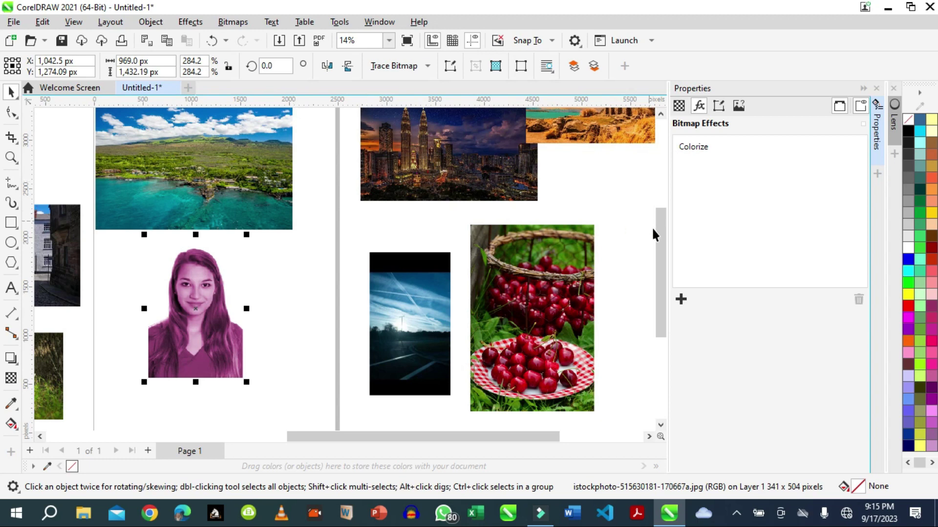
Drag the cherries photo up and left to overlap the bottom of the city skyline photo
left_click(511, 383)
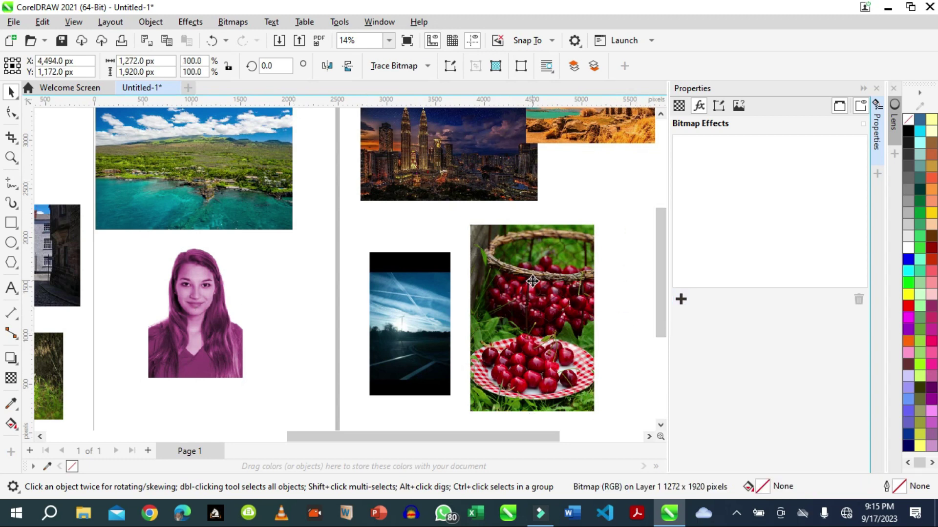
left_click_drag(534, 276, 505, 213)
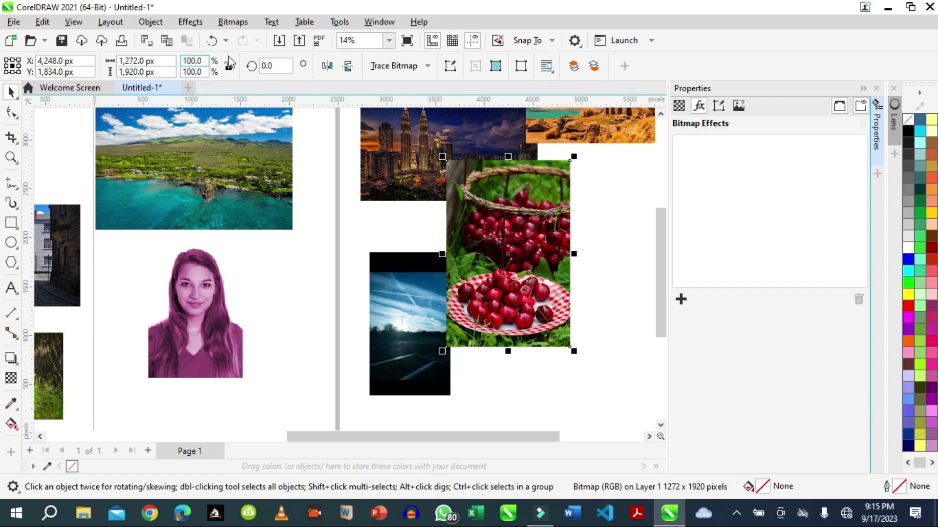
left_click(190, 23)
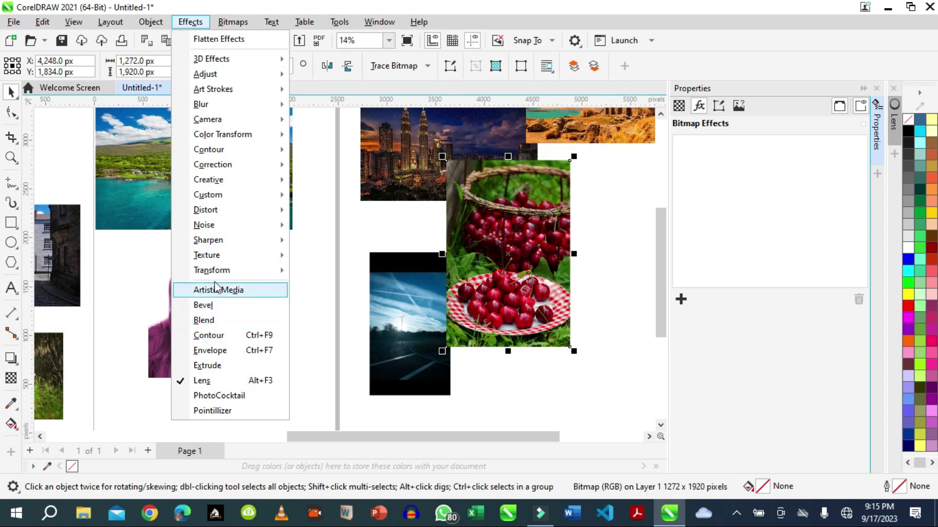
Draw an ellipse over the cherries photo, fill it orange, and widen it to about 1,213 px
left_click(43, 156)
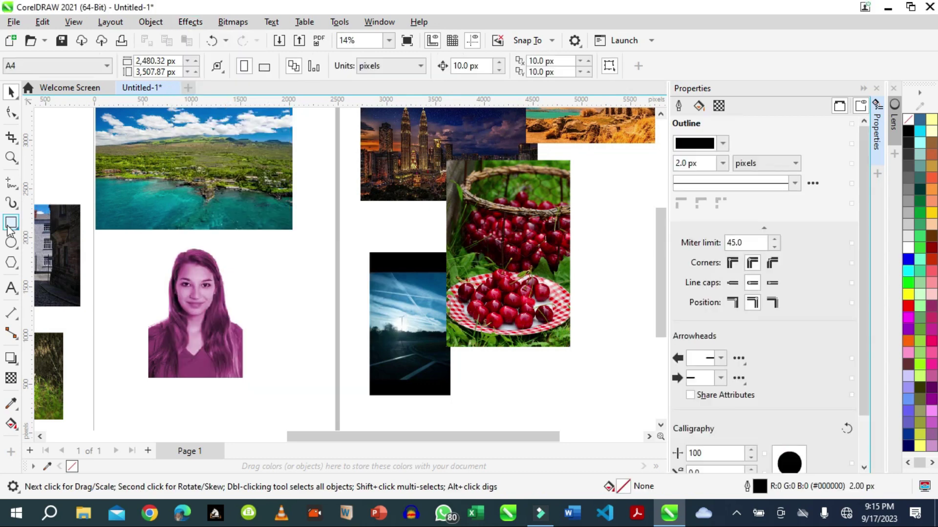
left_click(10, 242)
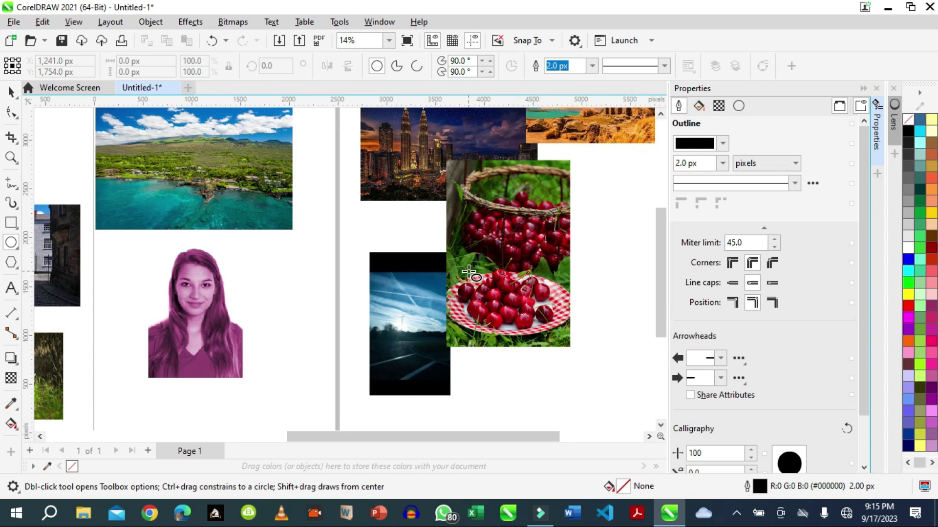
left_click_drag(464, 264, 558, 342)
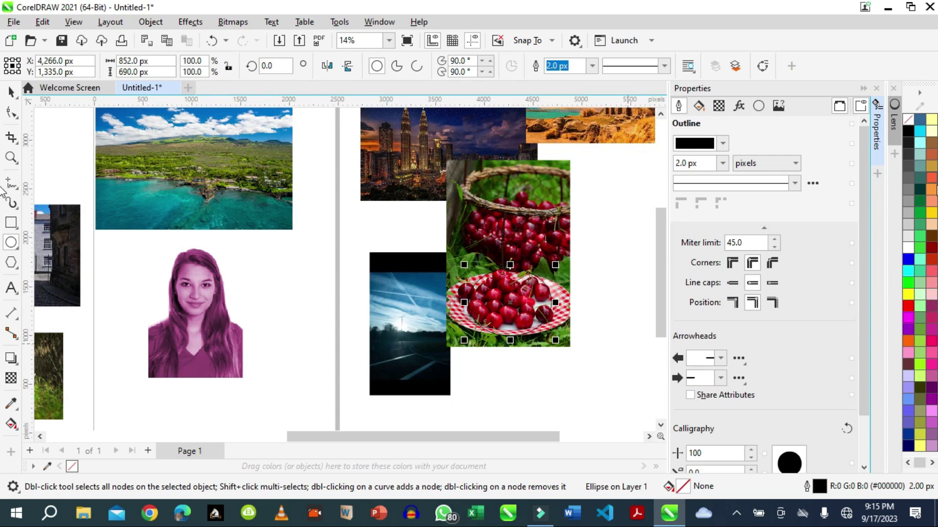
left_click(931, 190)
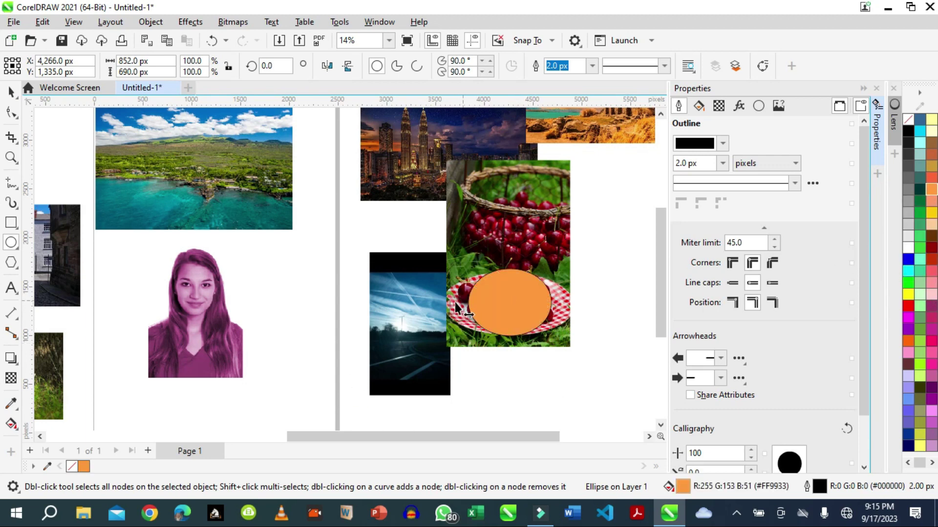
left_click_drag(464, 302, 442, 303)
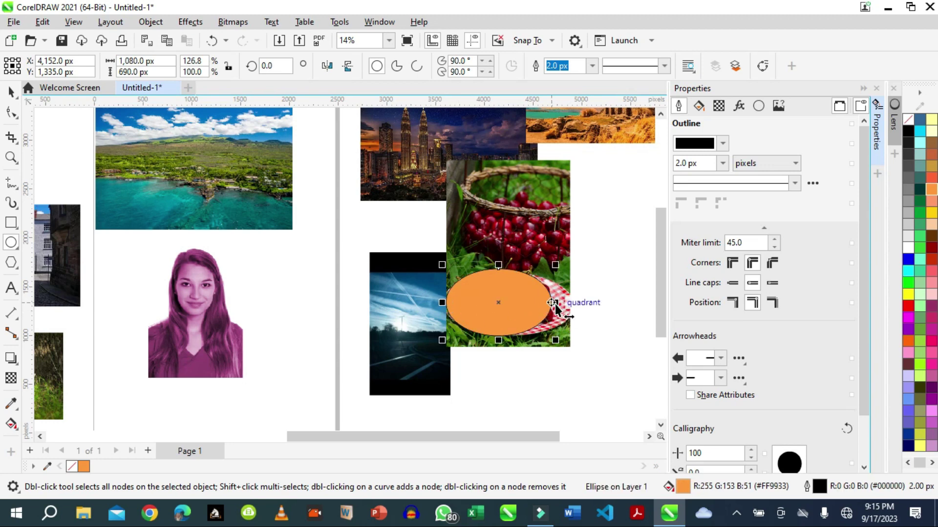
left_click_drag(555, 303, 568, 305)
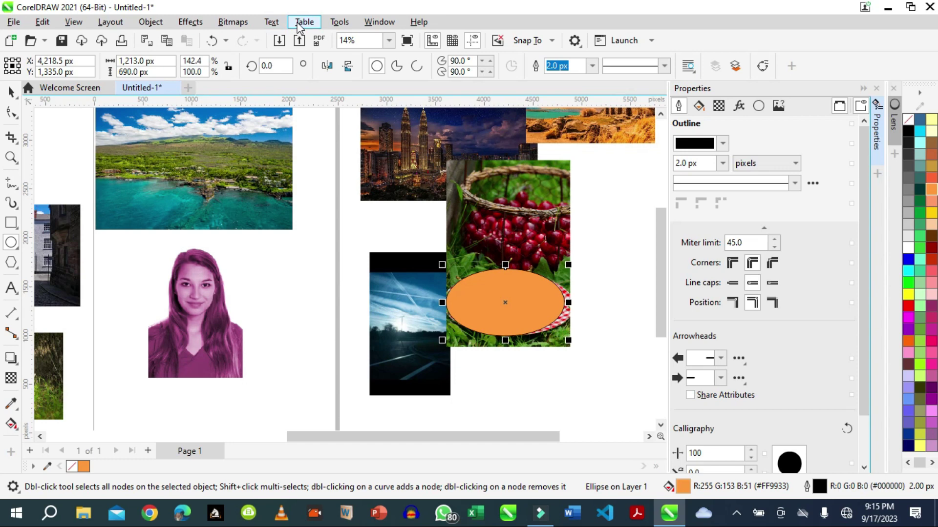
Make the orange ellipse a Brighten lens at 50% rate through the Lens docker
left_click(195, 23)
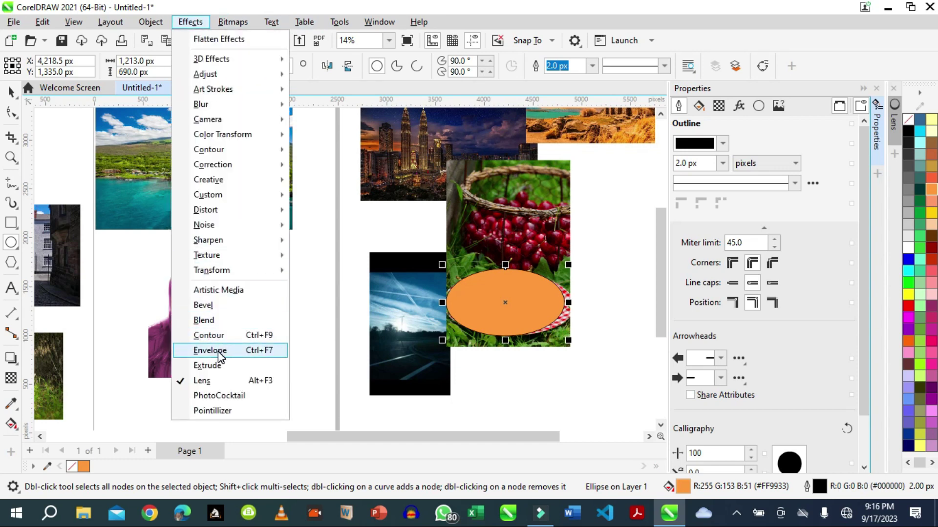
left_click(213, 382)
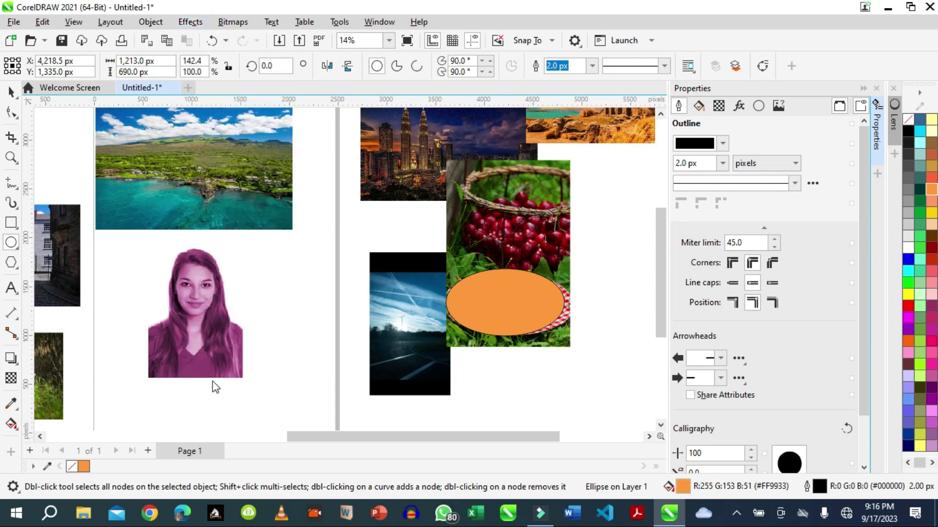
left_click(191, 23)
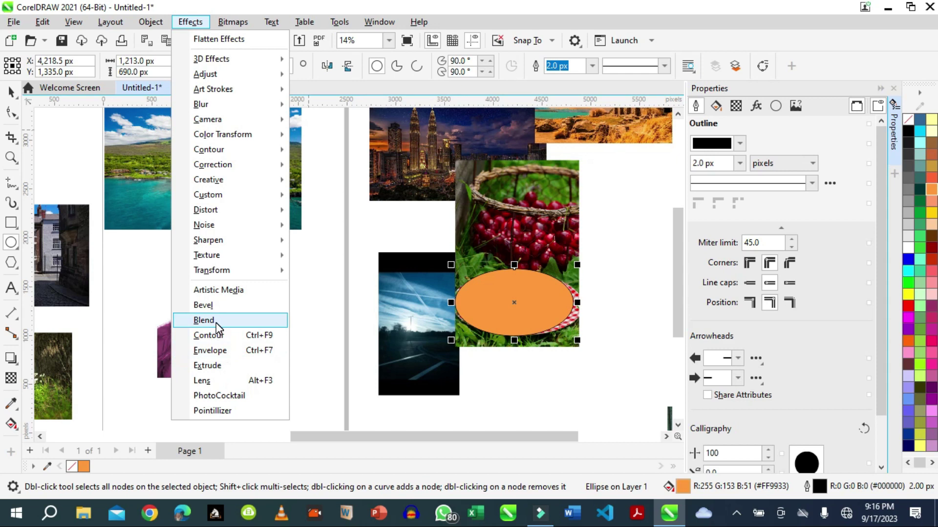
left_click(214, 381)
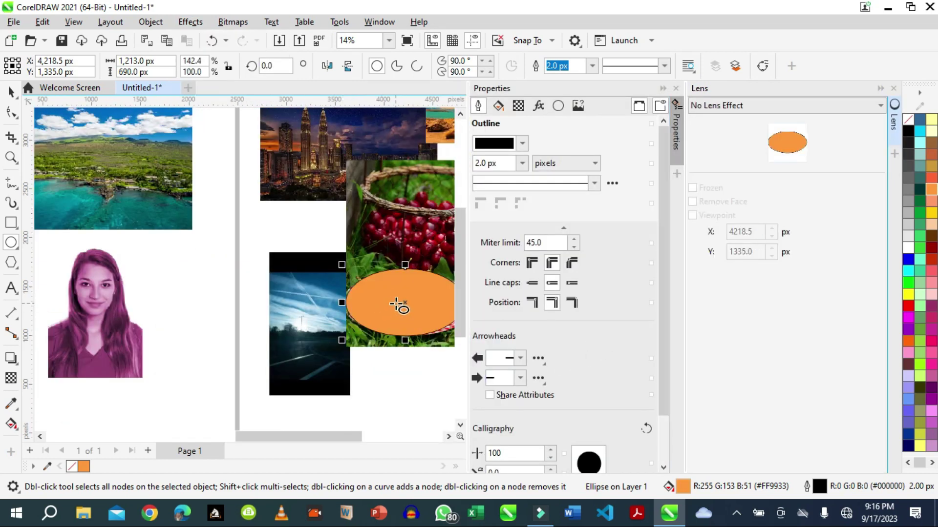
left_click(785, 110)
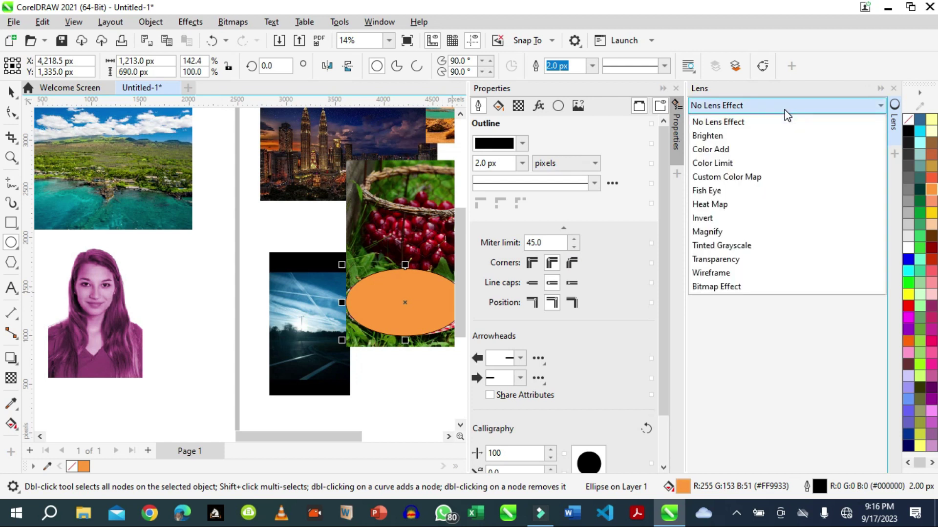
left_click(705, 137)
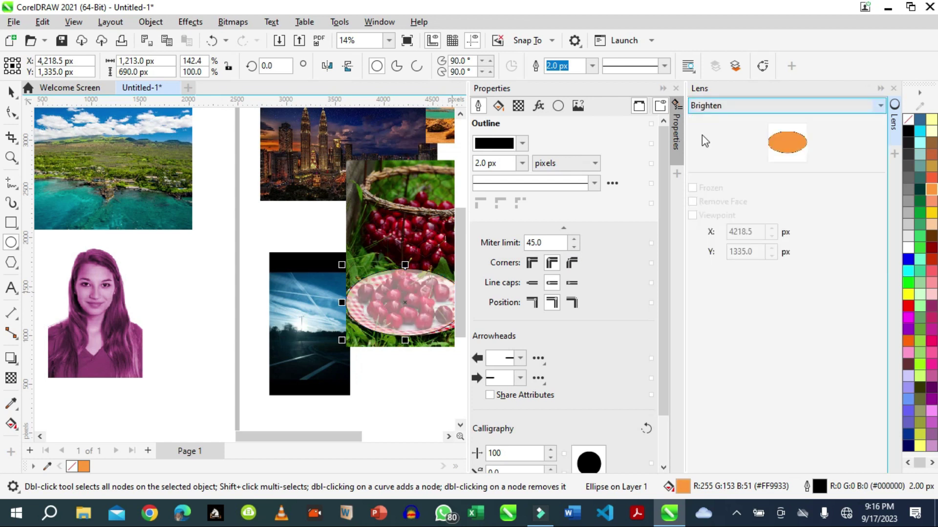
left_click(740, 105)
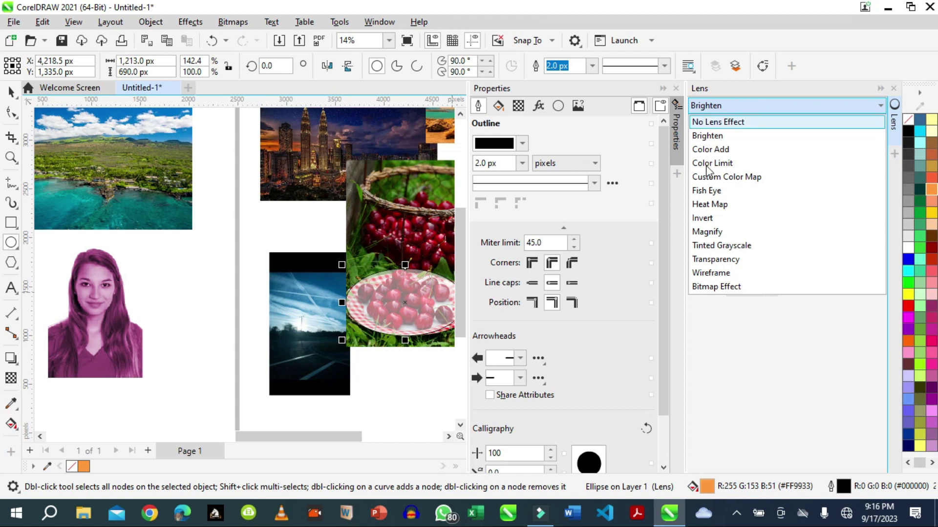
Switch the ellipse's lens type to Bitmap Effect and start adding a bitmap effect
left_click(717, 287)
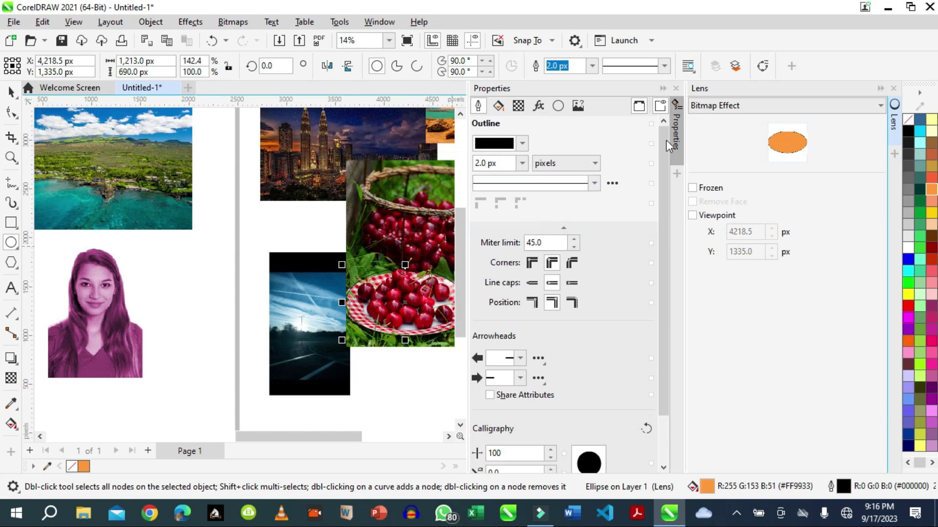
left_click(879, 90)
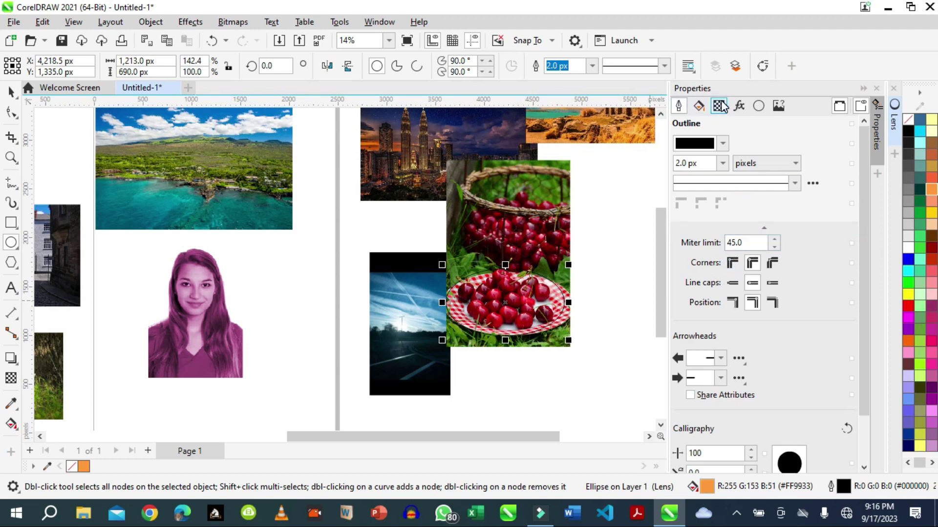
left_click(739, 107)
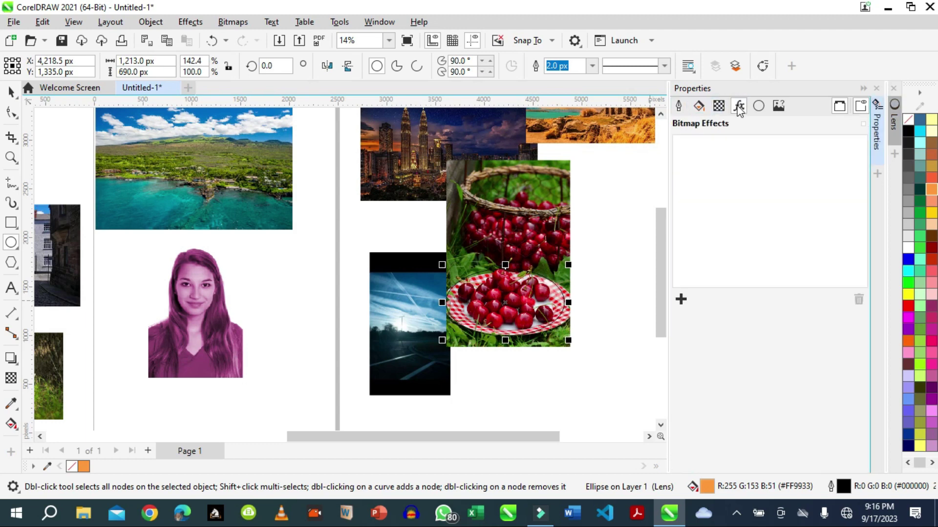
left_click(681, 300)
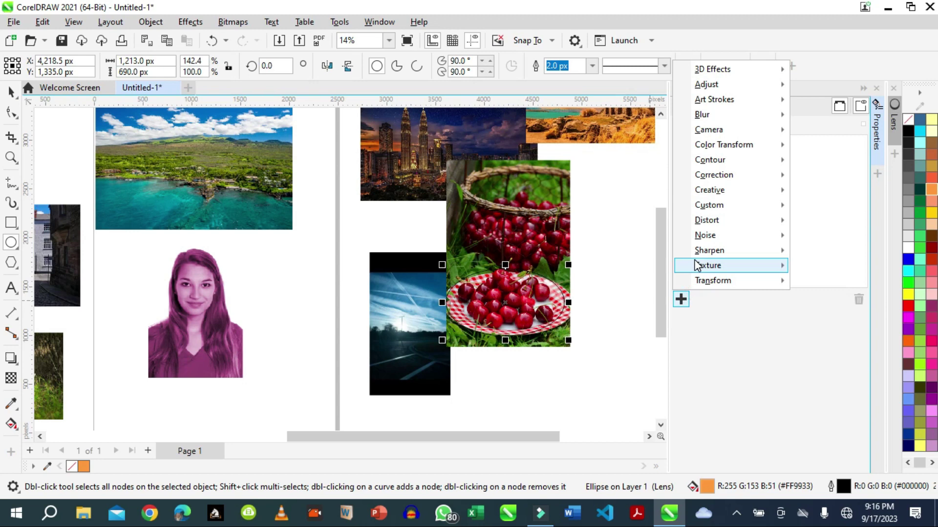
Preview Camera > Diffuse at nearly maximum level side by side, then close it unapplied
mouse_move(706, 131)
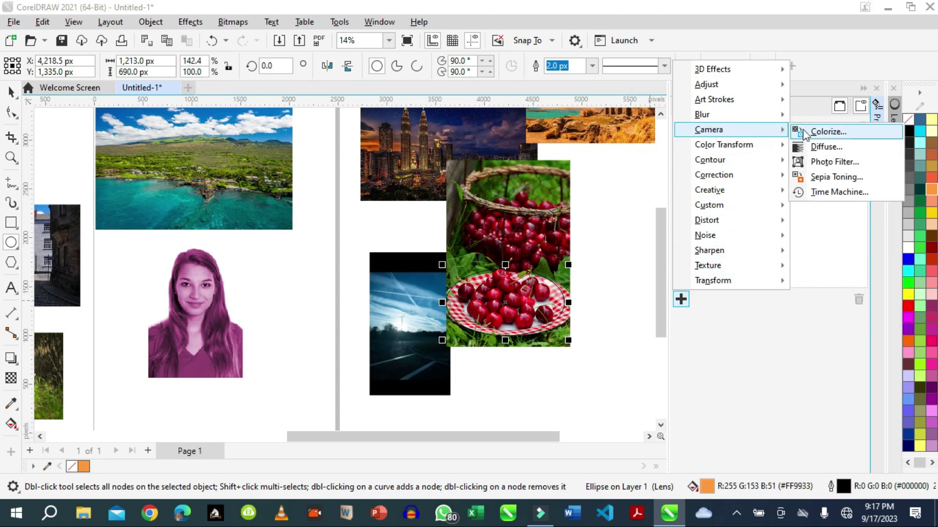
left_click(828, 147)
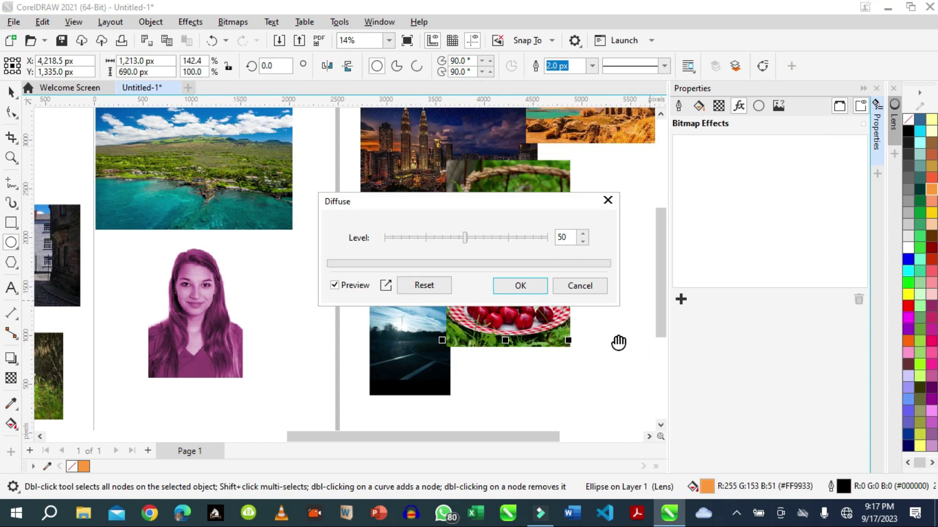
left_click_drag(510, 211, 618, 149)
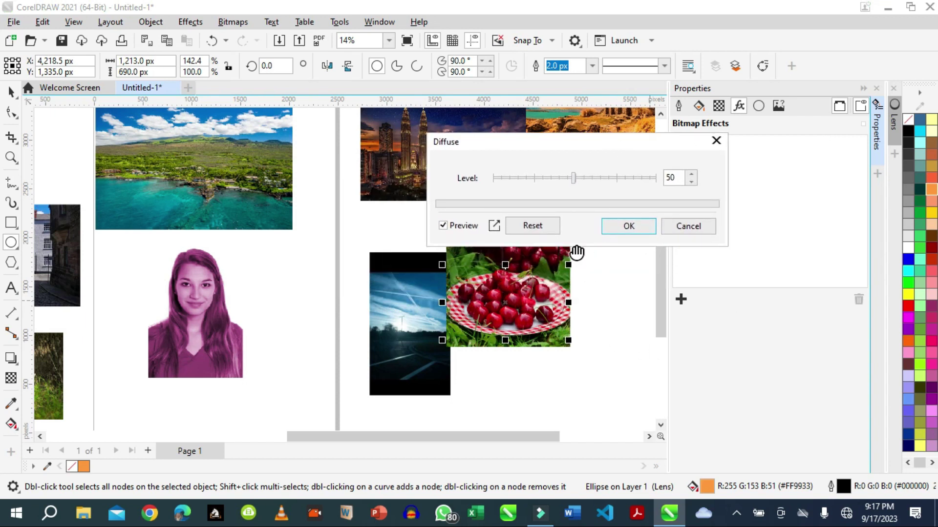
left_click(495, 225)
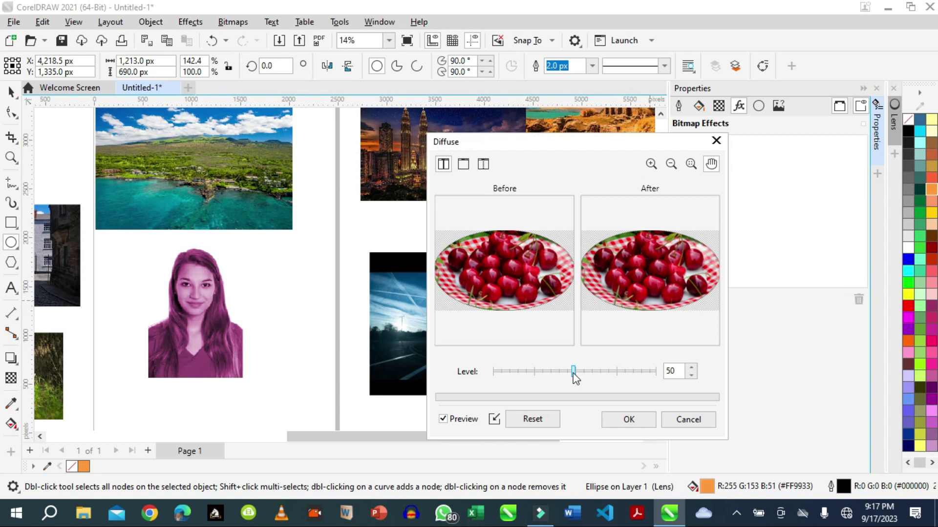
left_click_drag(574, 375, 650, 374)
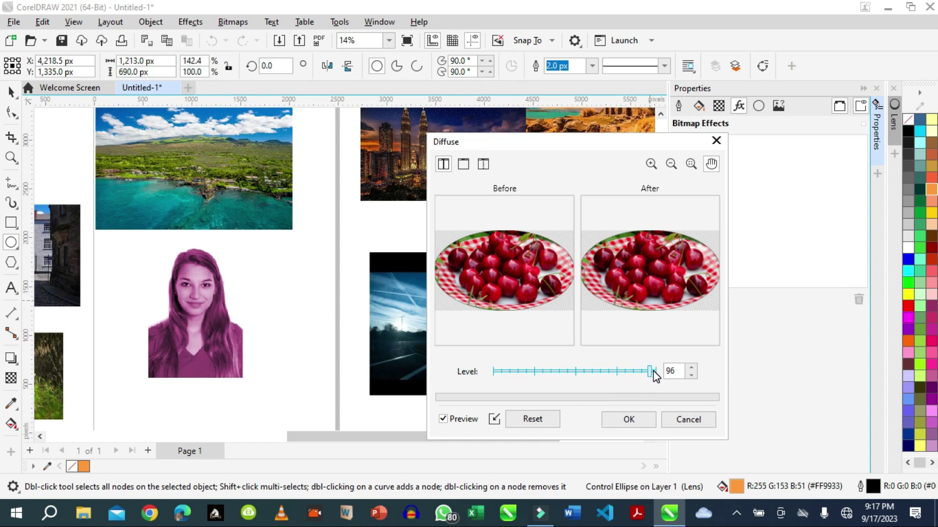
left_click_drag(655, 376, 662, 379)
left_click(717, 141)
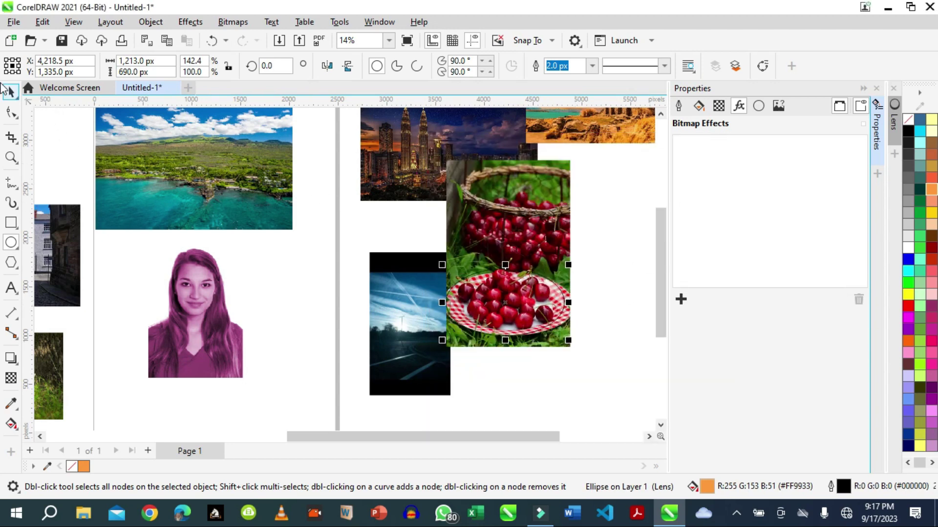
left_click(225, 177)
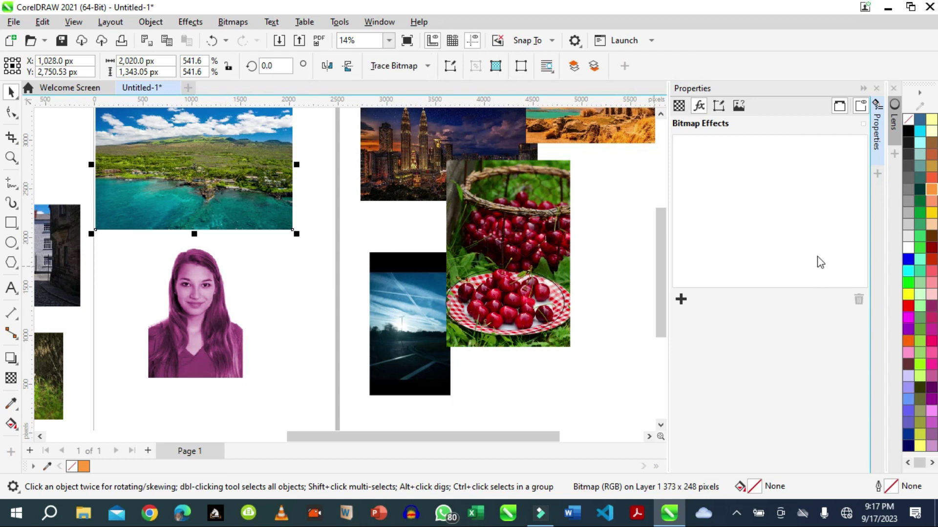
left_click(681, 299)
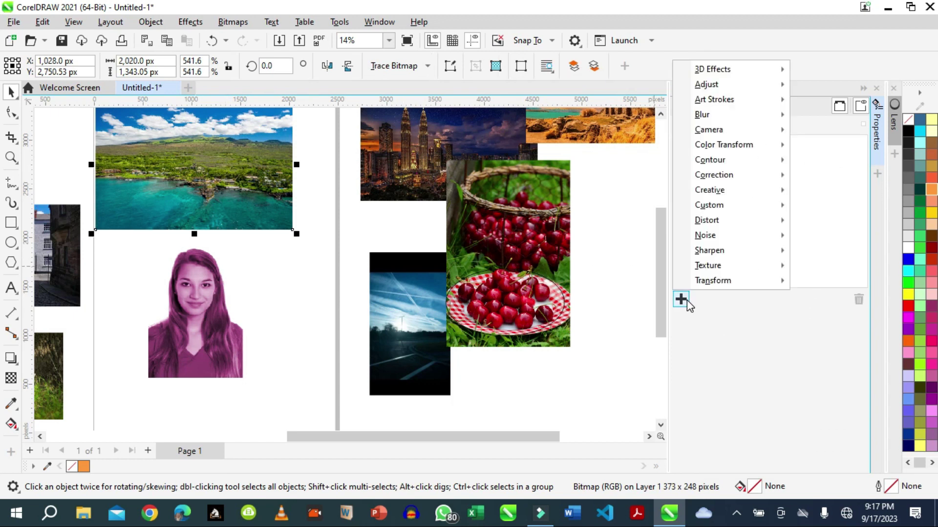
mouse_move(717, 132)
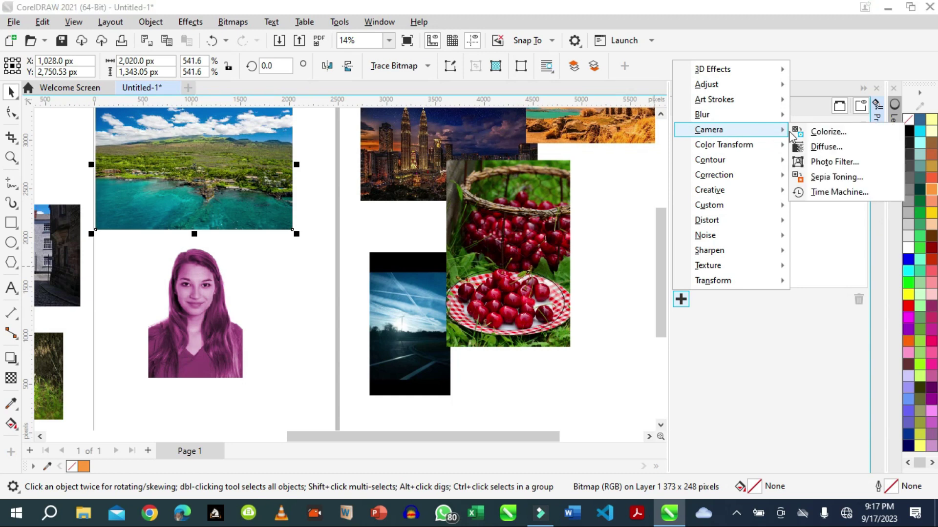
left_click(834, 154)
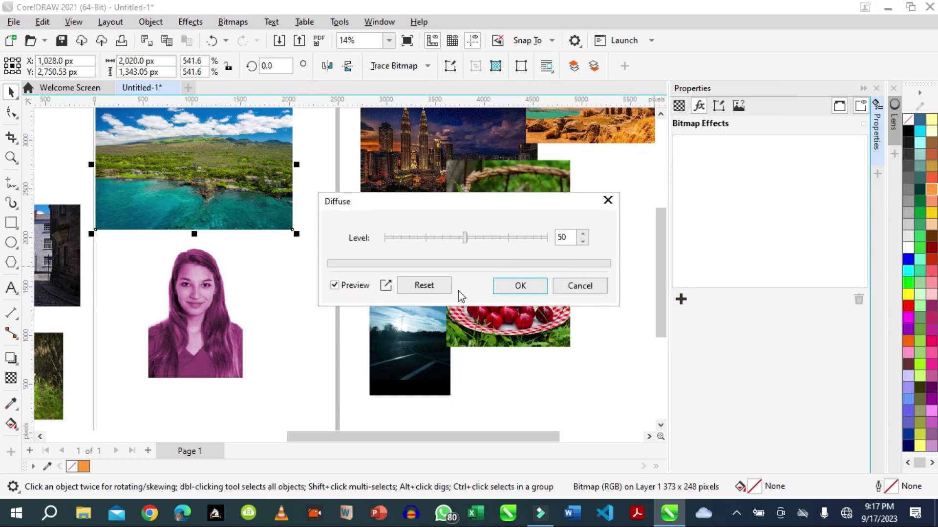
left_click(386, 286)
left_click_drag(481, 200, 471, 74)
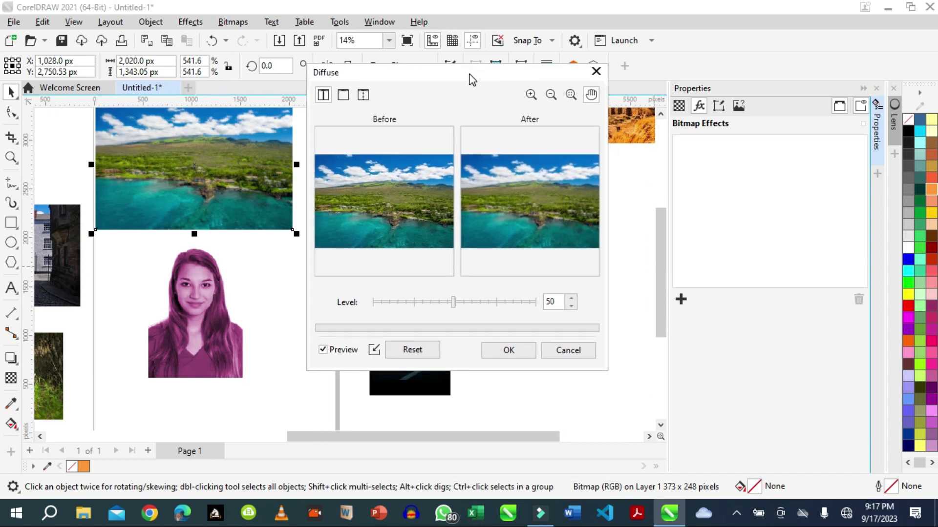
left_click(530, 95)
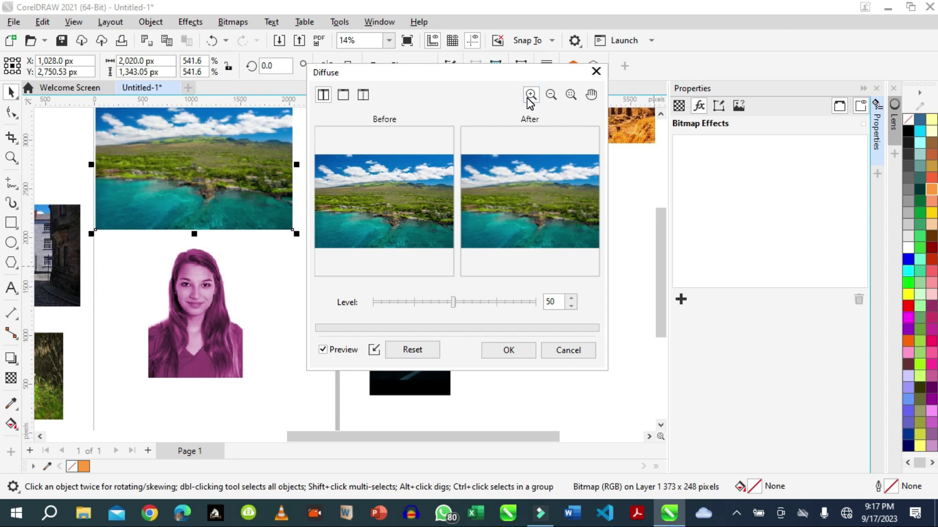
left_click(511, 198)
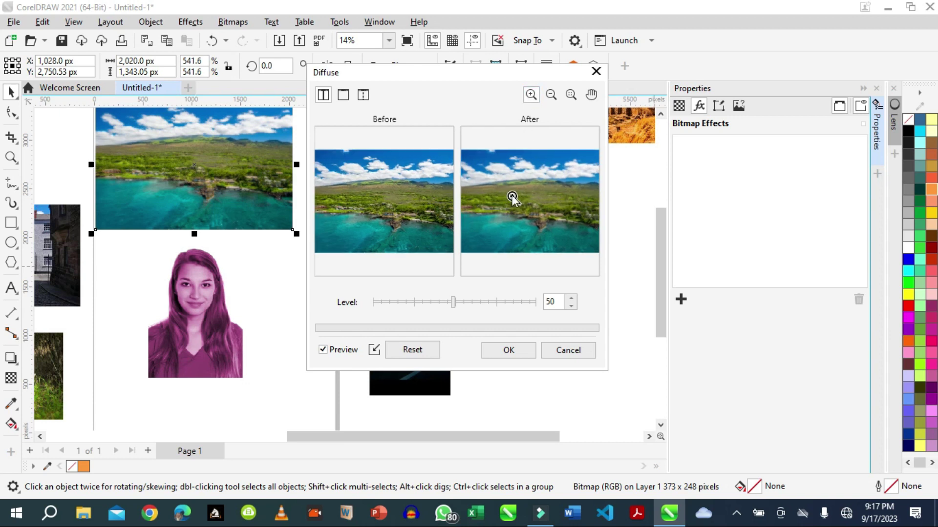
left_click(514, 195)
right_click(514, 196)
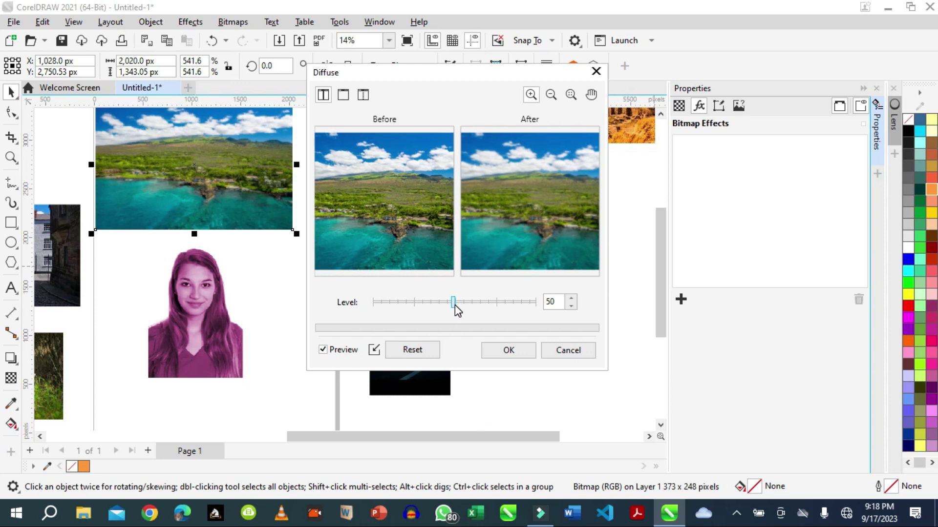
left_click_drag(454, 305, 496, 309)
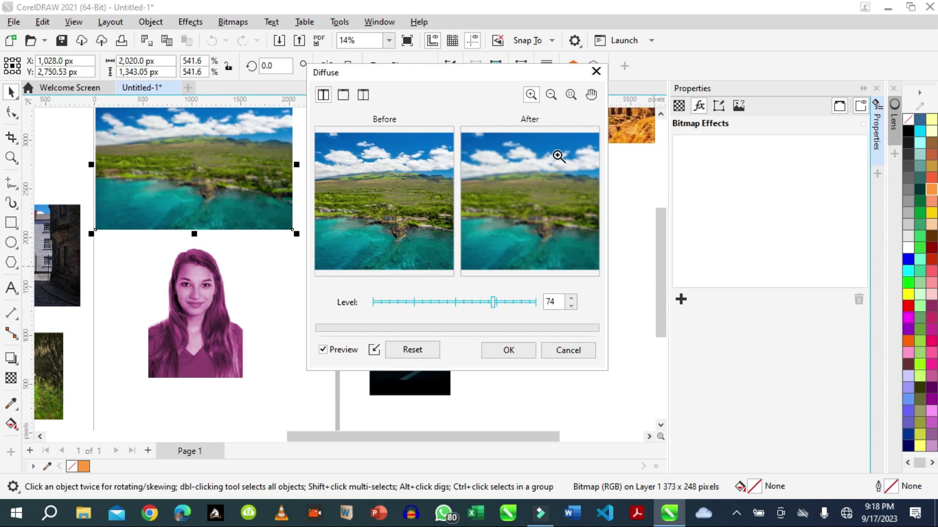
left_click_drag(494, 308, 521, 305)
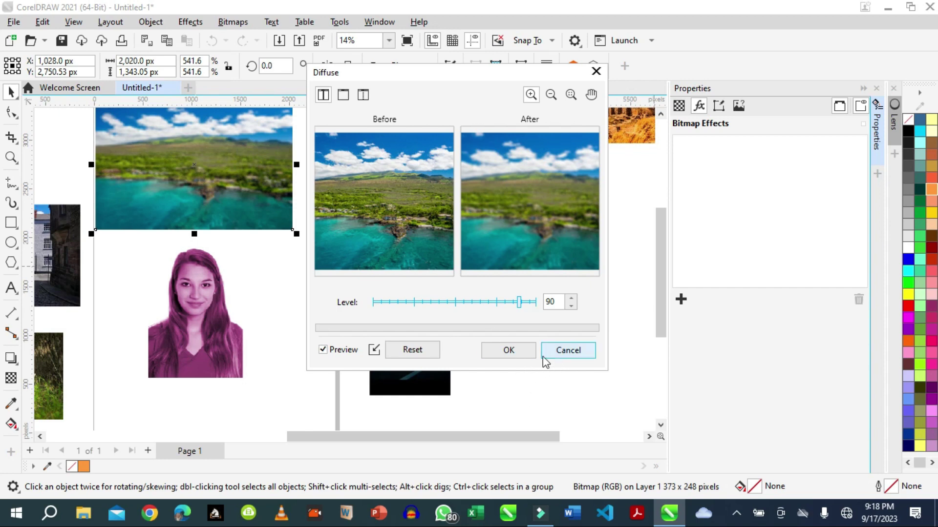
left_click(560, 353)
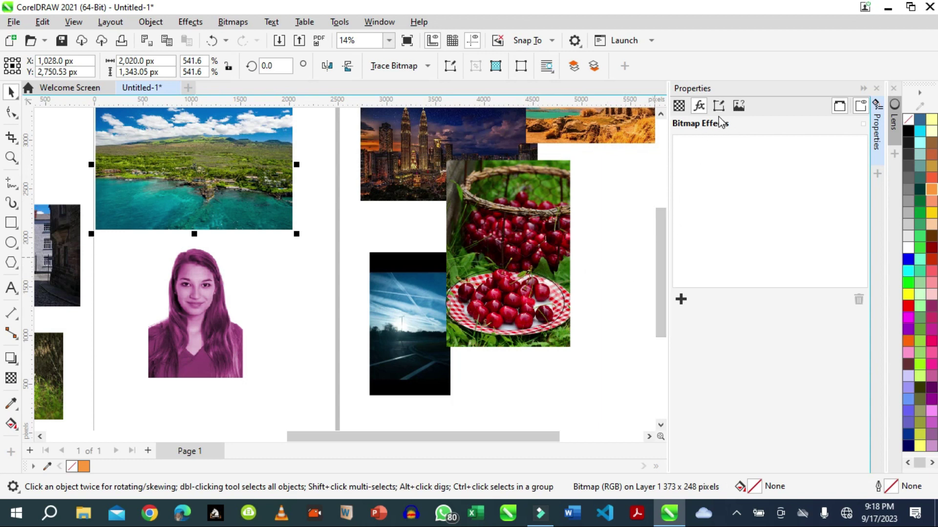
key("Tab")
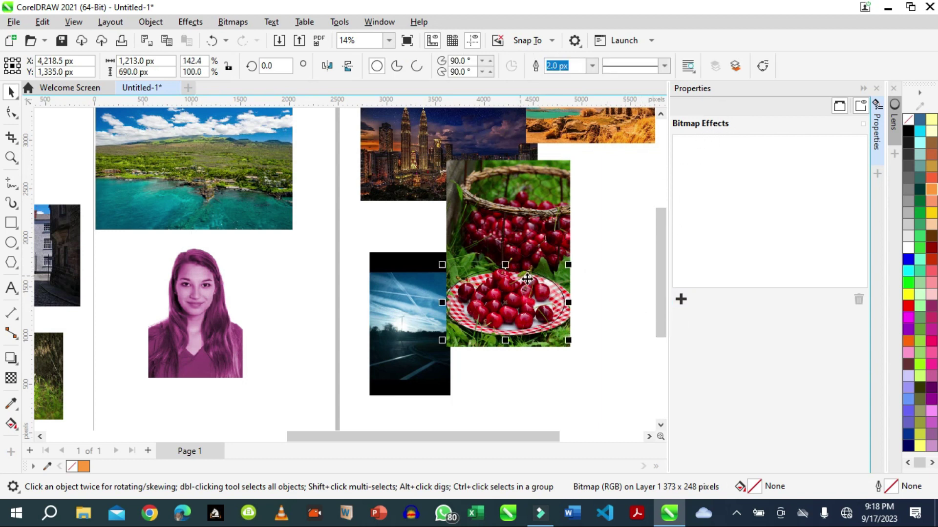
left_click(681, 302)
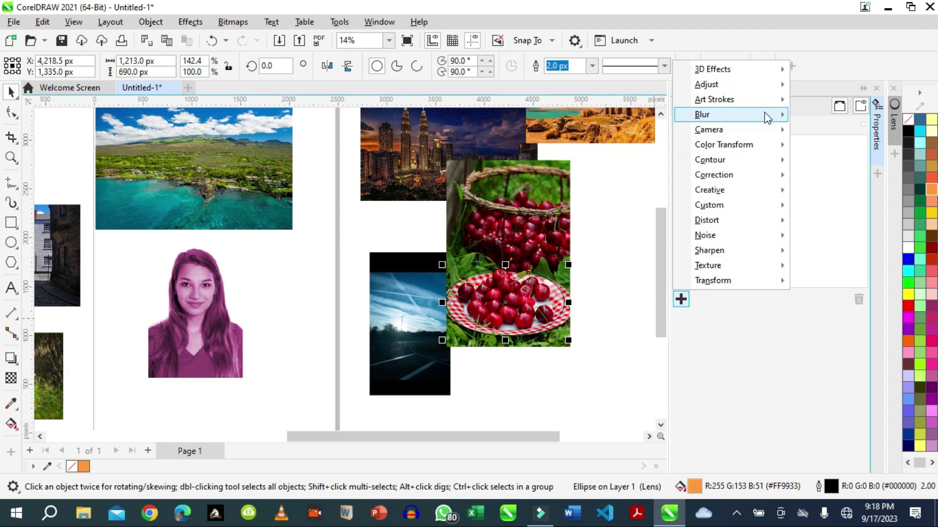
mouse_move(721, 129)
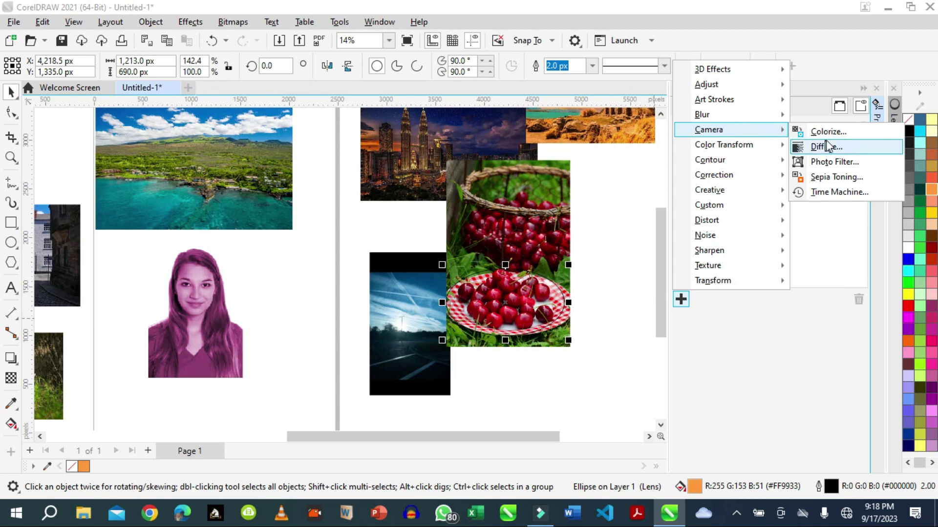
left_click(839, 165)
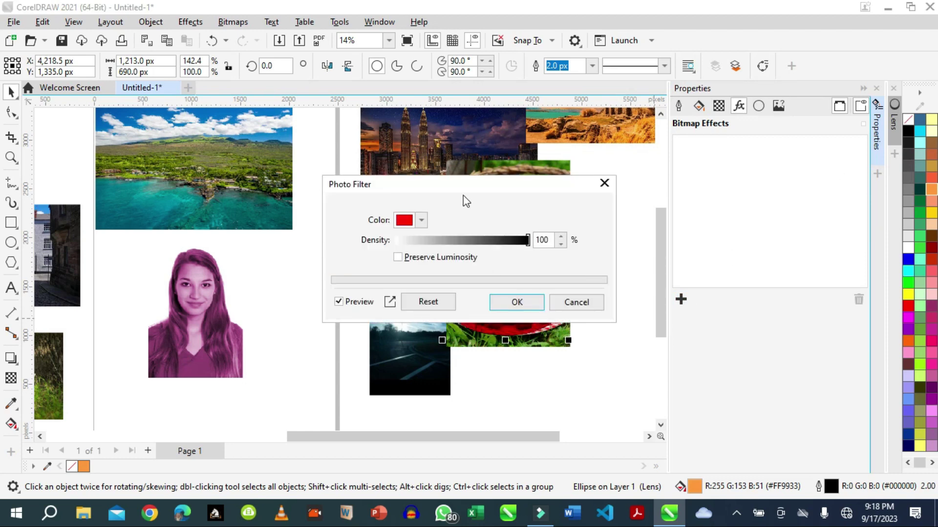
left_click_drag(464, 192, 715, 243)
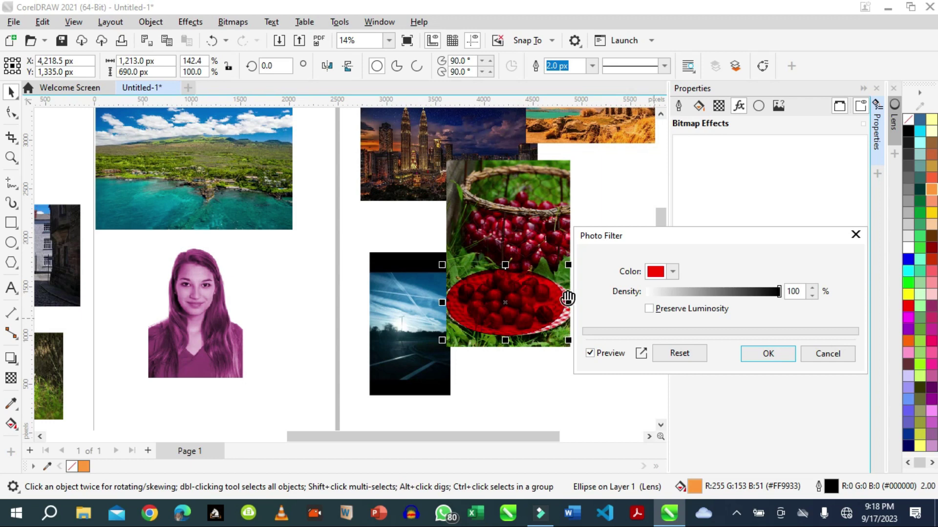
left_click(673, 273)
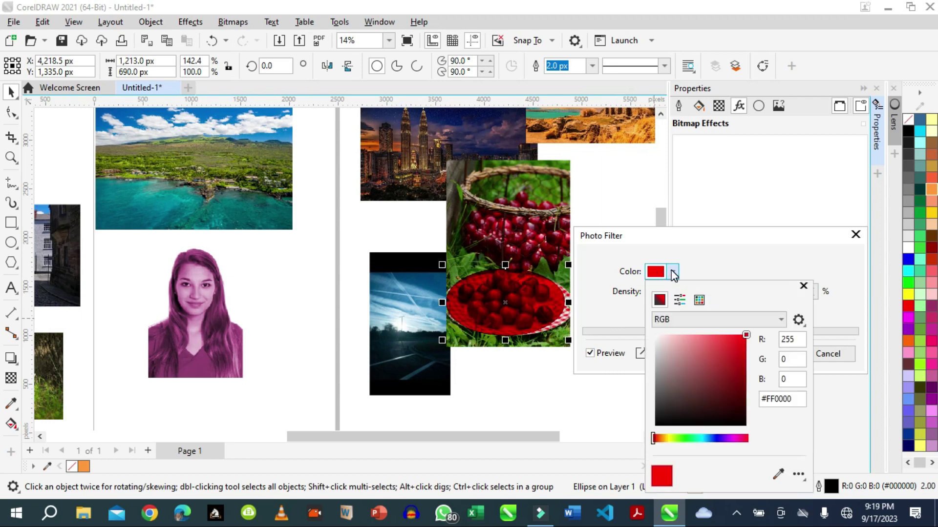
left_click(690, 349)
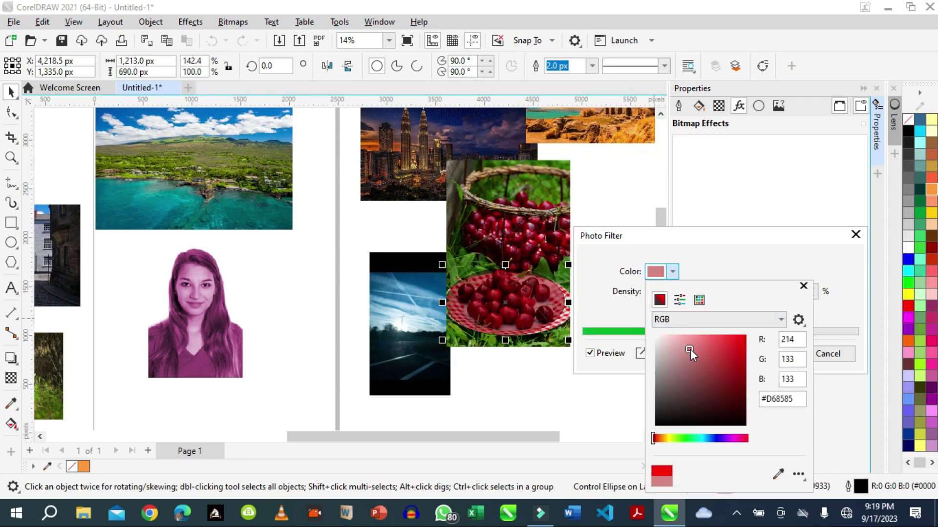
left_click(730, 367)
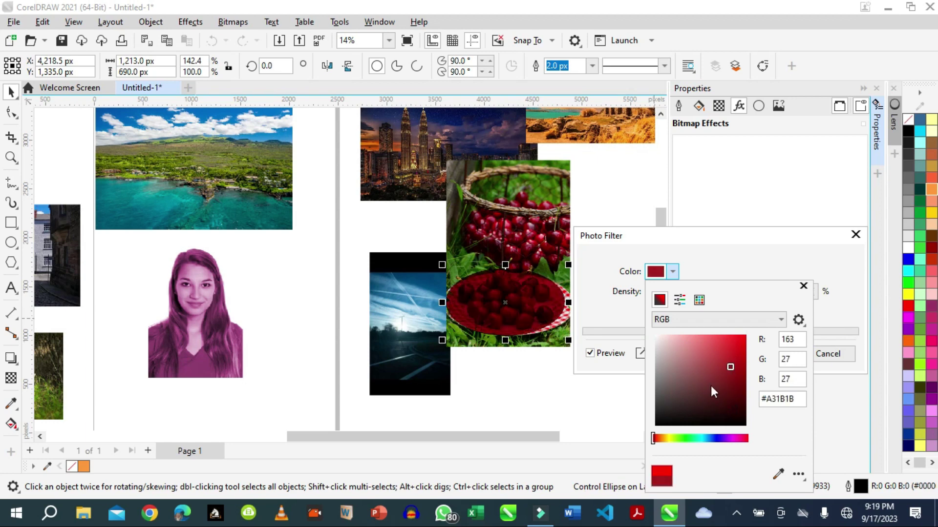
left_click(685, 438)
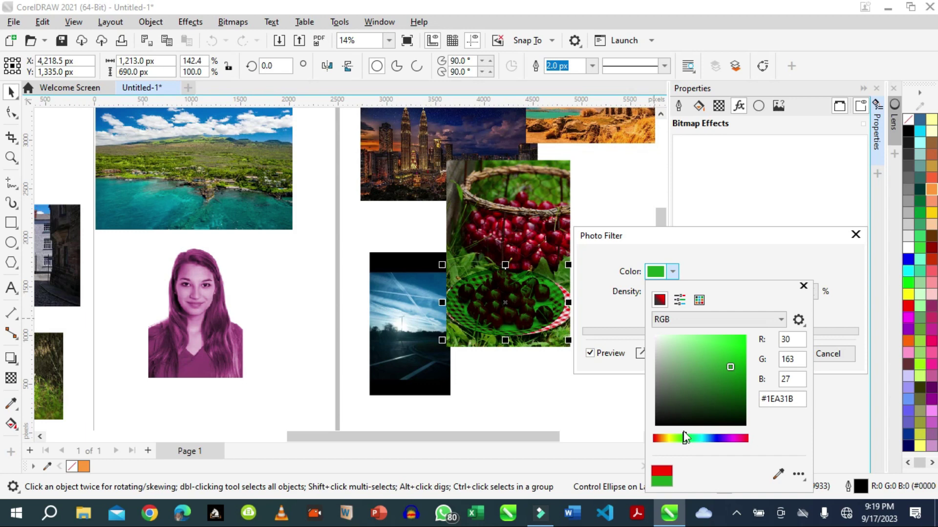
left_click(725, 347)
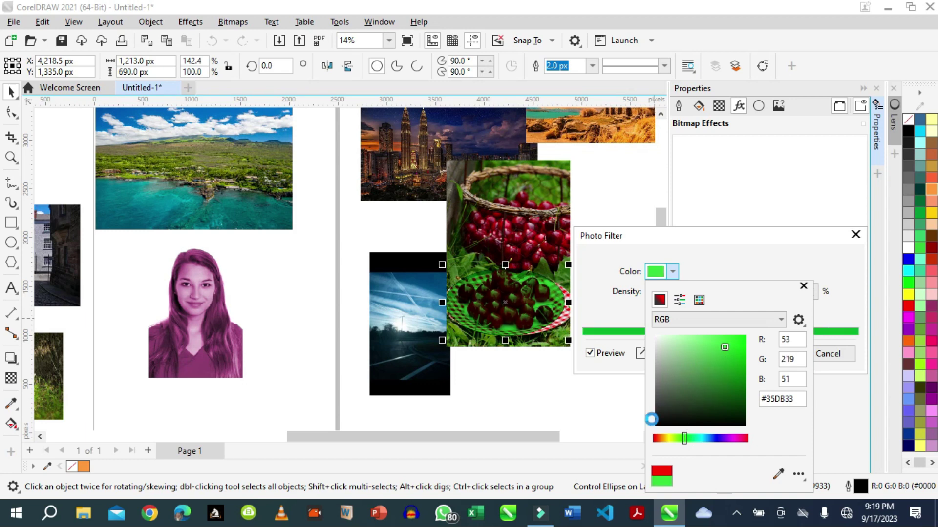
left_click(803, 286)
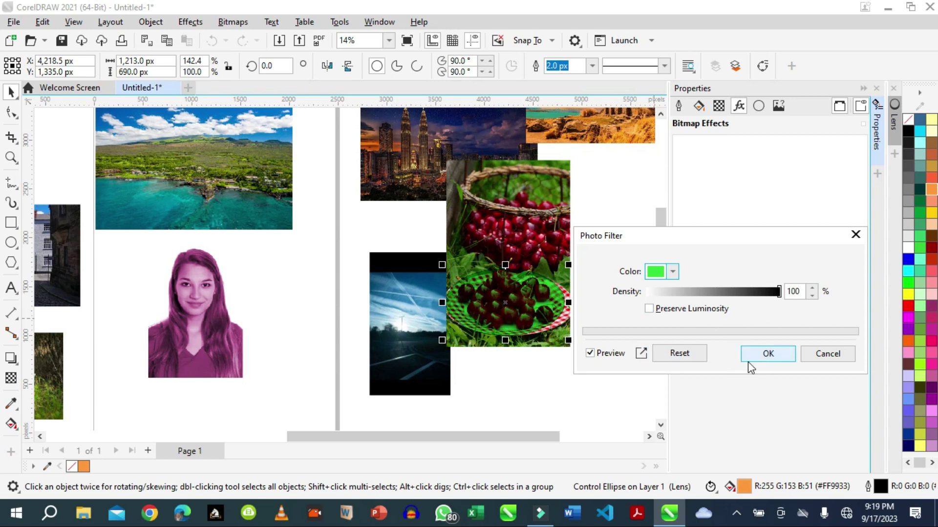
Discard the cherries' photo filter, move the man's portrait above the landscape, nudge the landscape down-right
left_click(823, 359)
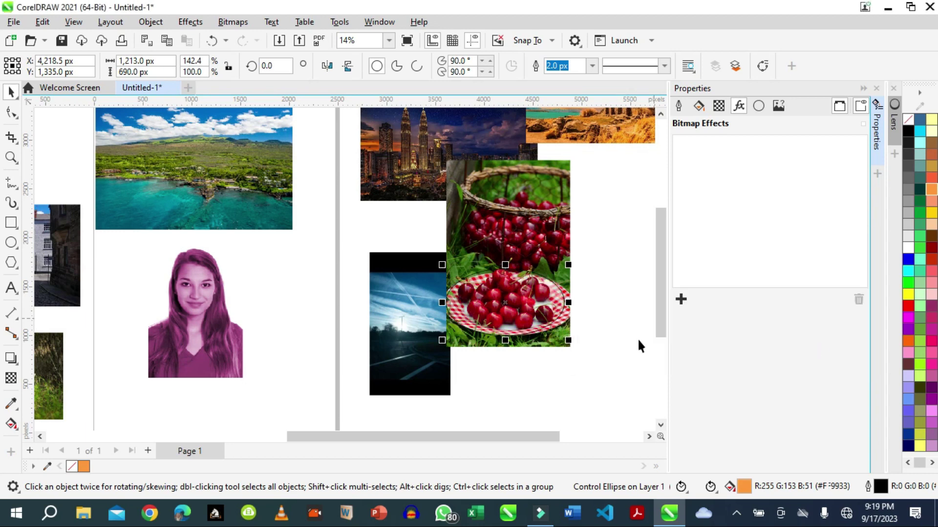
left_click_drag(663, 292, 669, 253)
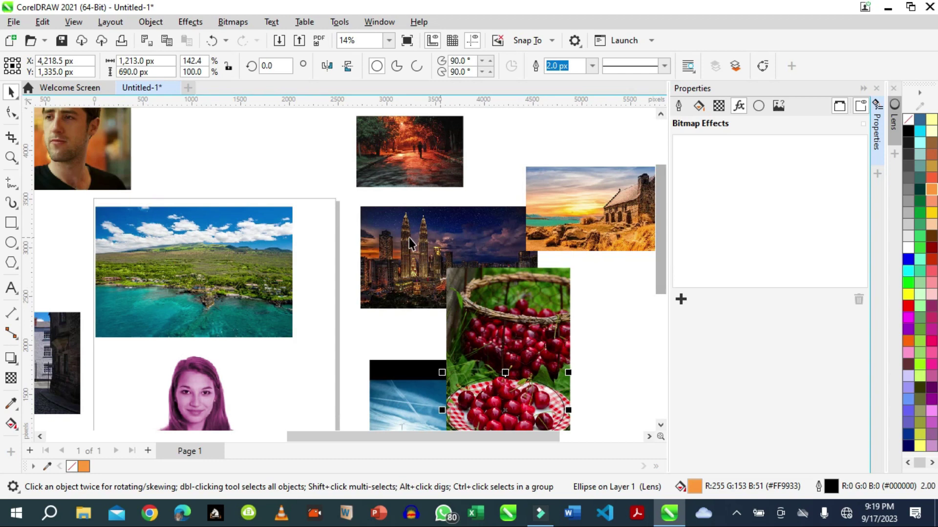
left_click_drag(93, 172, 274, 224)
left_click_drag(249, 293, 263, 346)
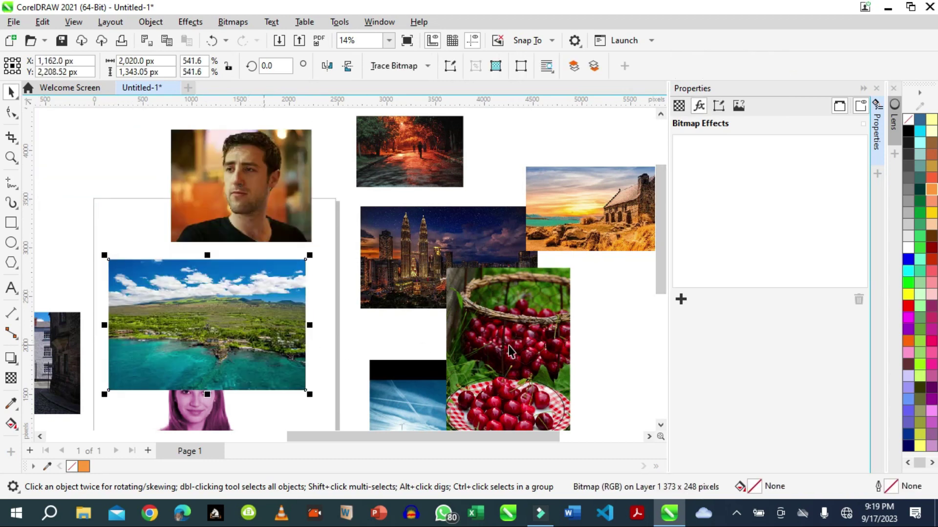
Try a yellow Camera > Photo Filter on the landscape with before/after previews
left_click(681, 299)
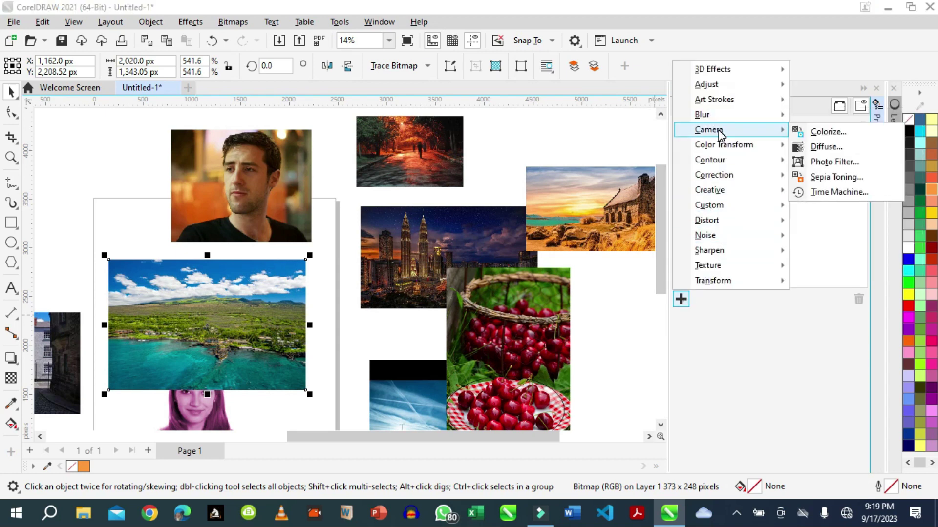
left_click(819, 165)
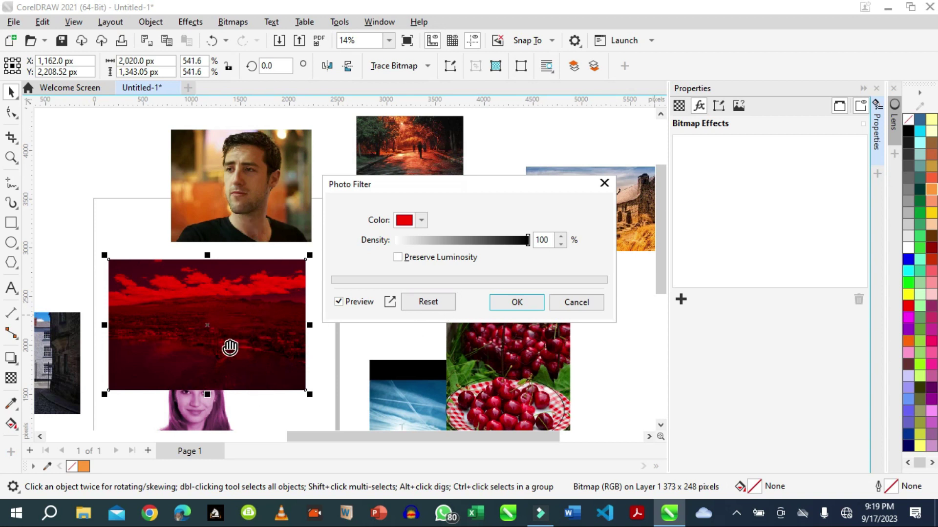
left_click(424, 223)
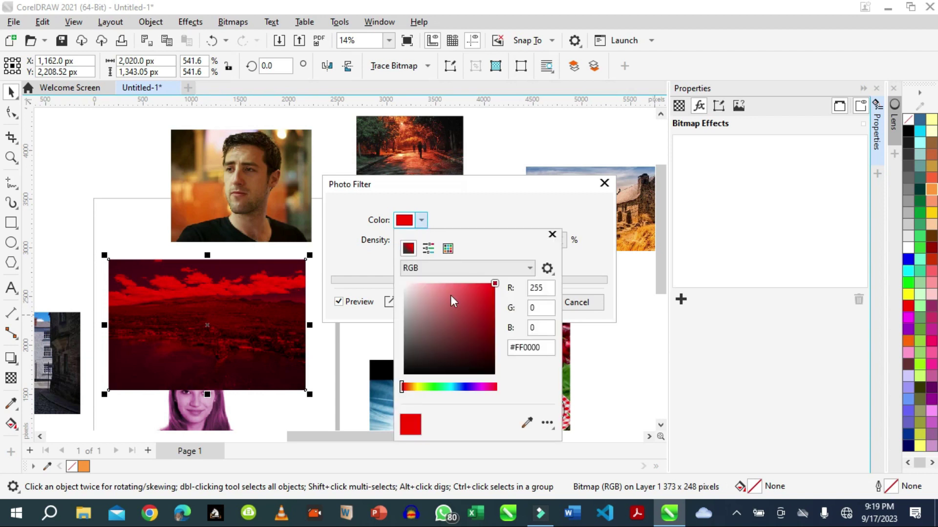
left_click(416, 387)
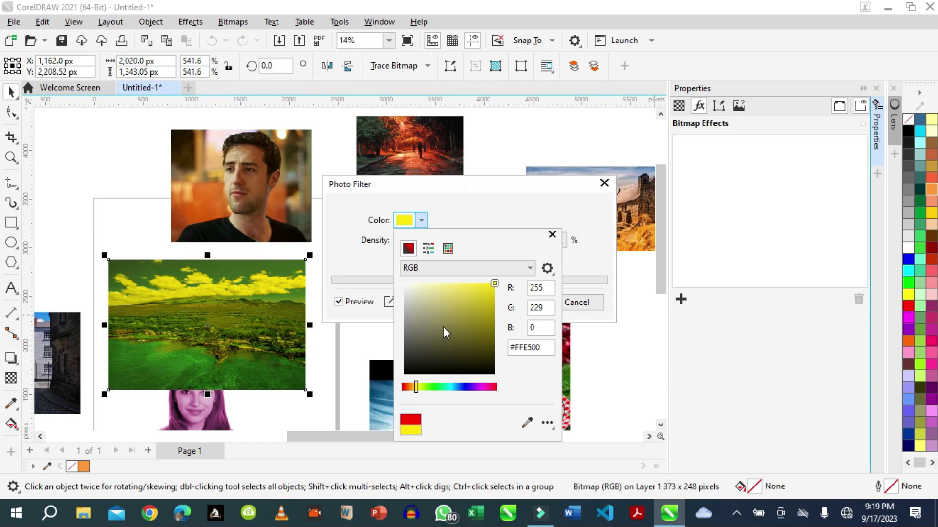
left_click(551, 204)
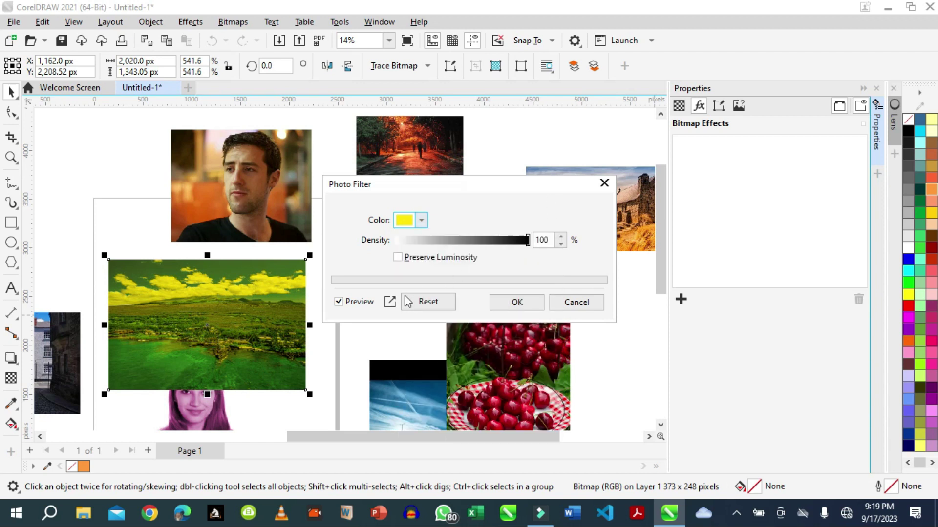
left_click(390, 301)
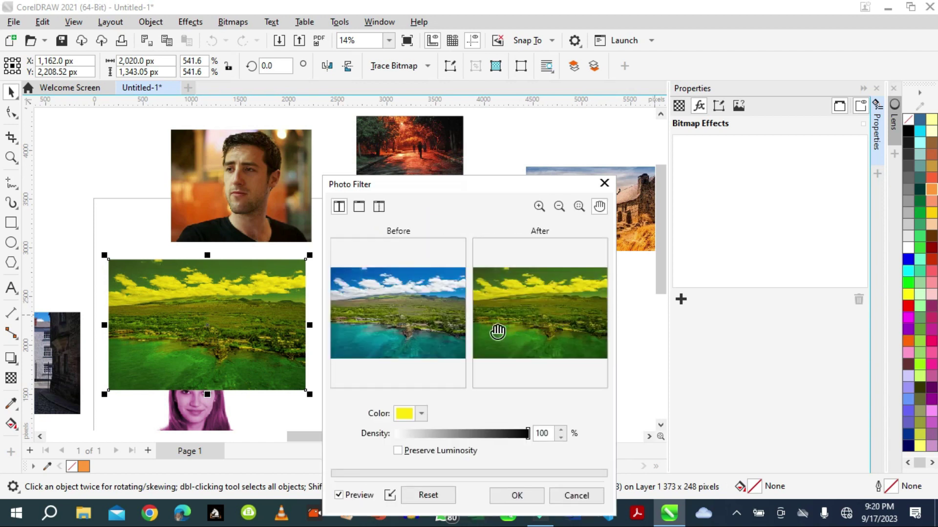
Switch the filter colour to green with lower density, then cancel the Photo Filter
left_click(421, 414)
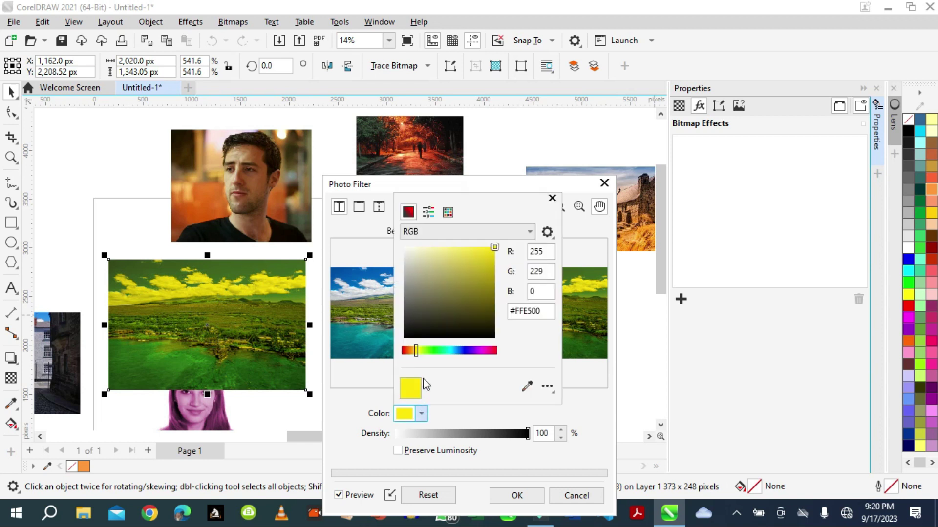
left_click(454, 352)
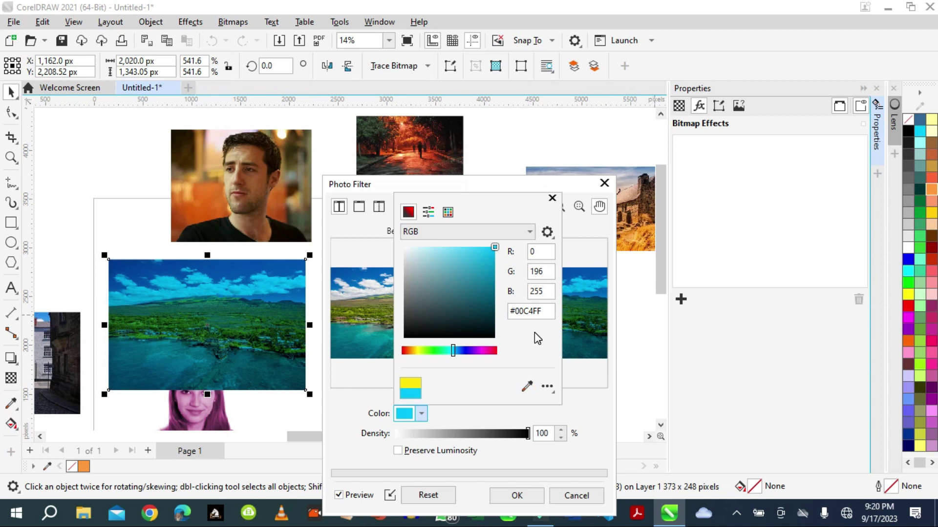
left_click(434, 352)
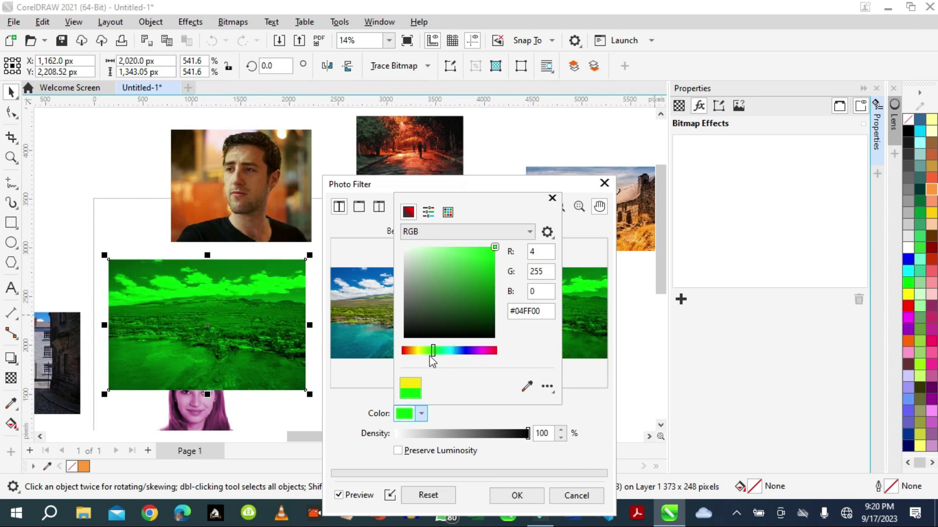
left_click(530, 442)
left_click_drag(524, 433, 443, 441)
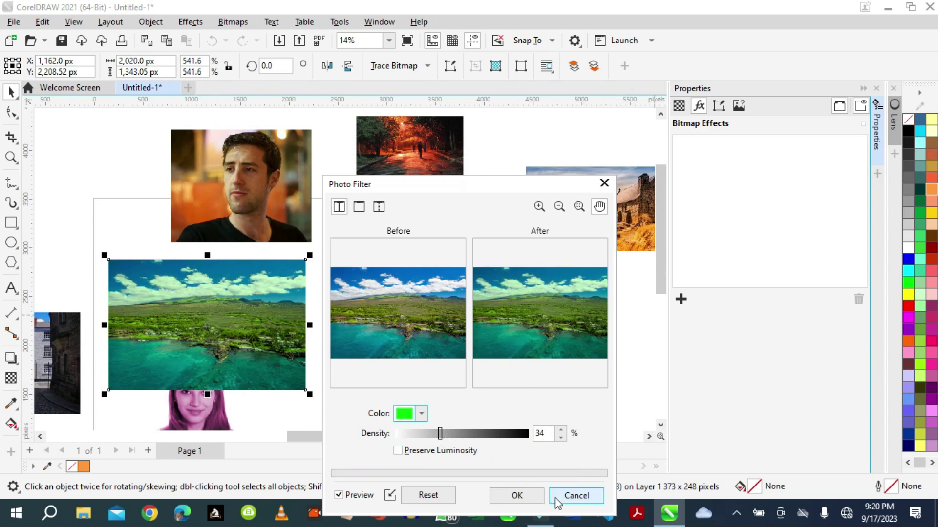
left_click(572, 497)
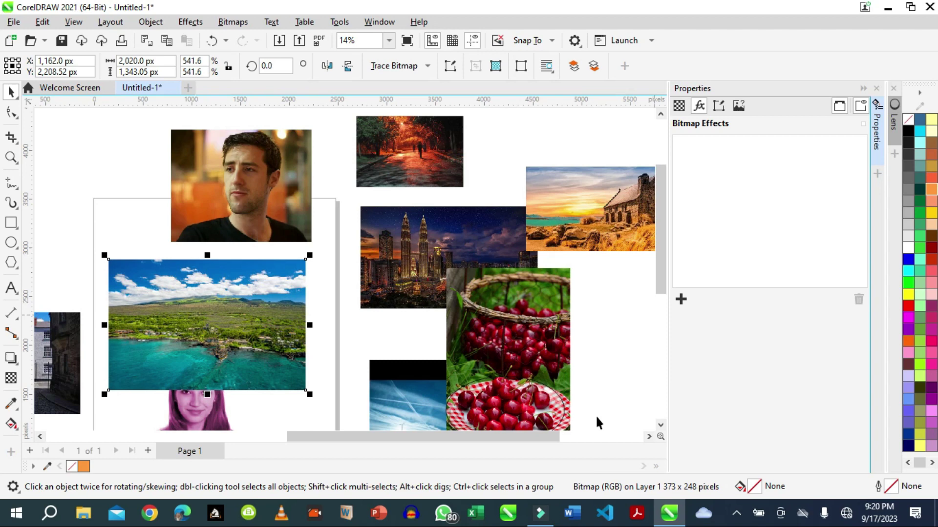
Select the building photo, move it beside the landscape, and dismiss the effects list
left_click(426, 254)
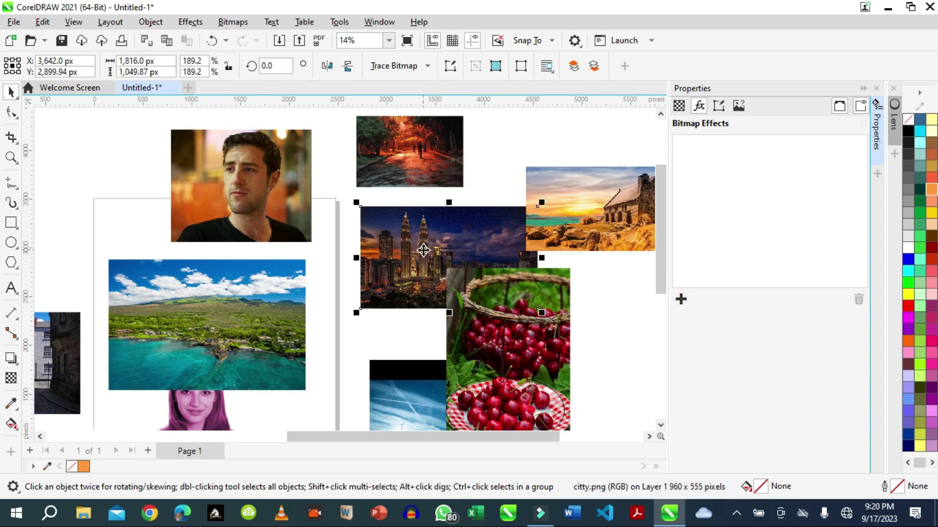
left_click_drag(54, 350, 342, 317)
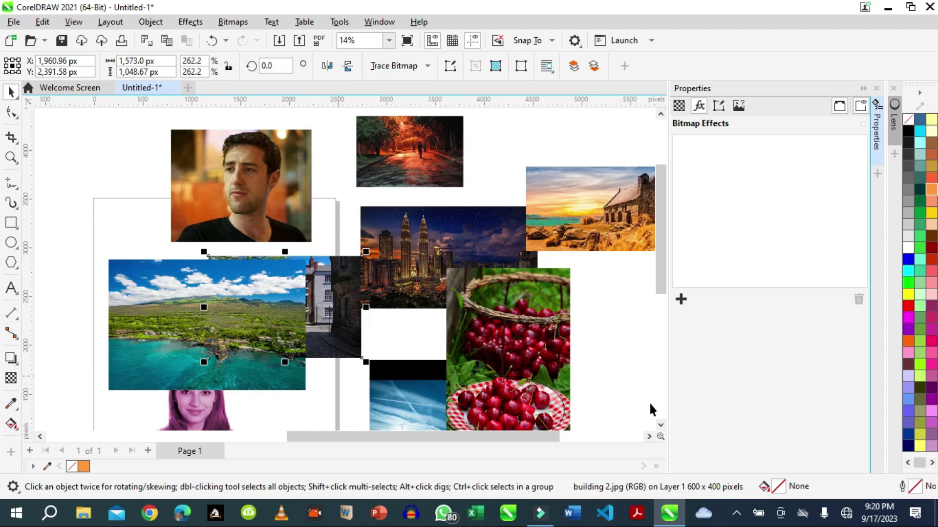
left_click(681, 299)
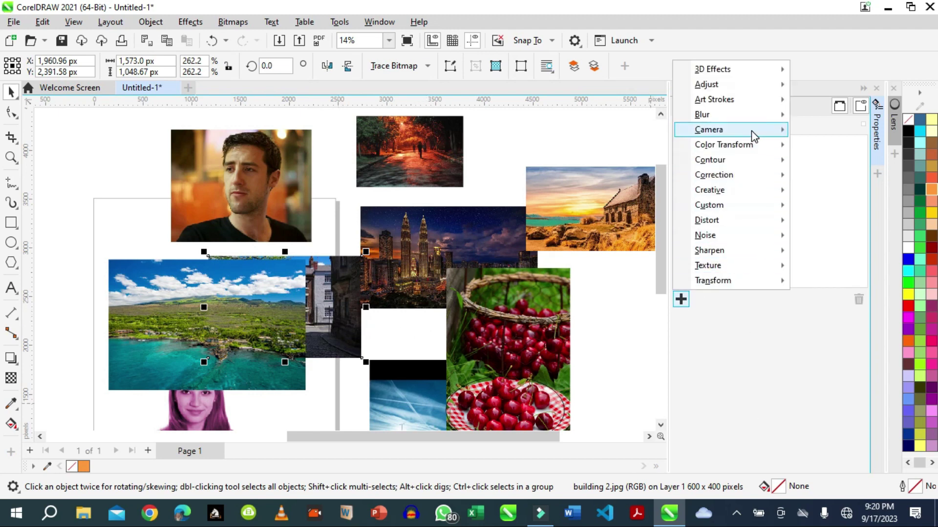
mouse_move(752, 130)
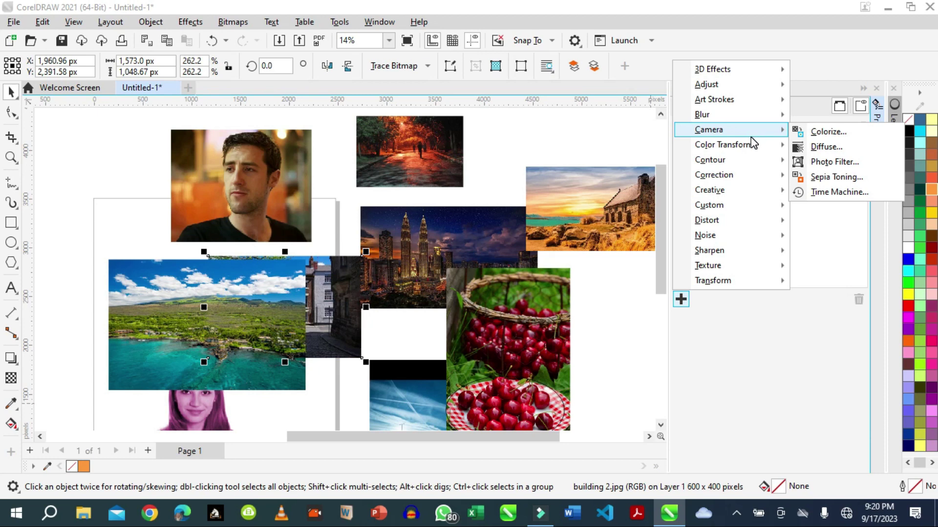
left_click(659, 245)
Move the landscape down-left to uncover the building photo and open Camera > Sepia Toning for it
scroll(662, 239, "up", 1)
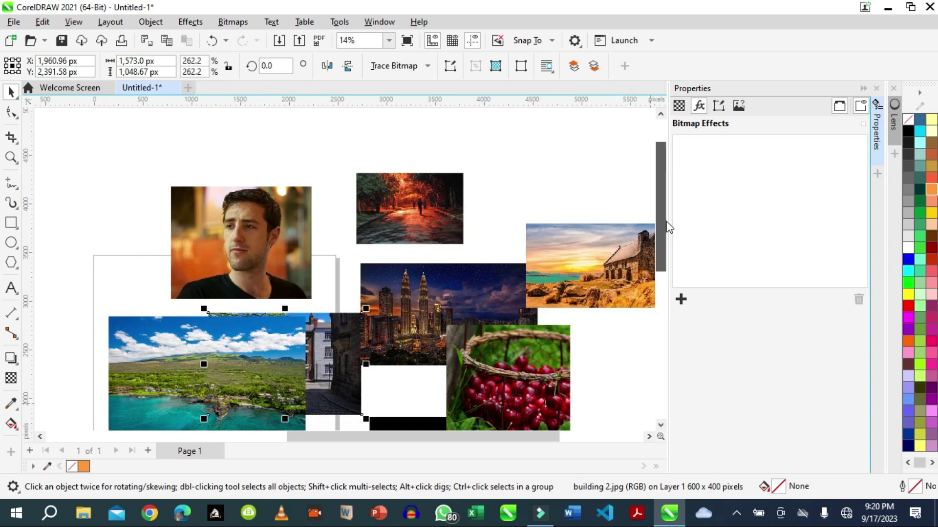
left_click_drag(667, 223, 655, 285)
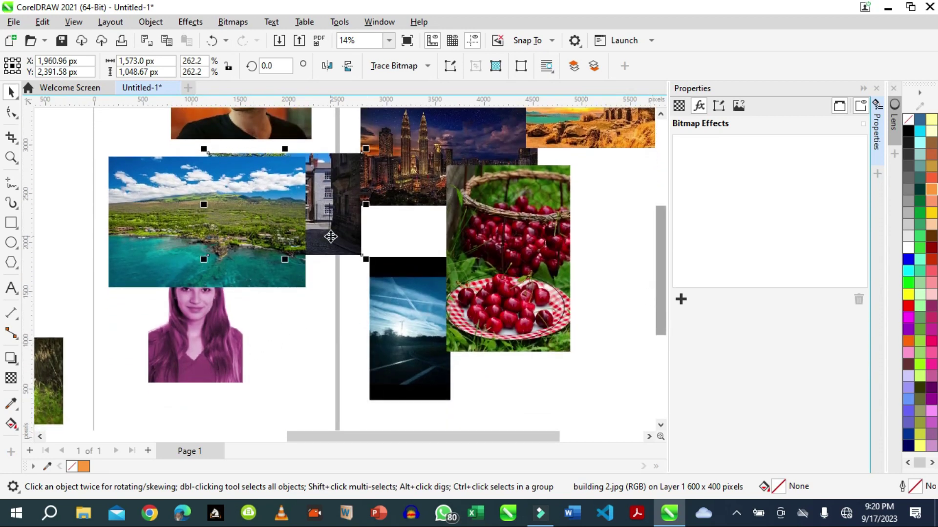
left_click_drag(236, 178, 195, 330)
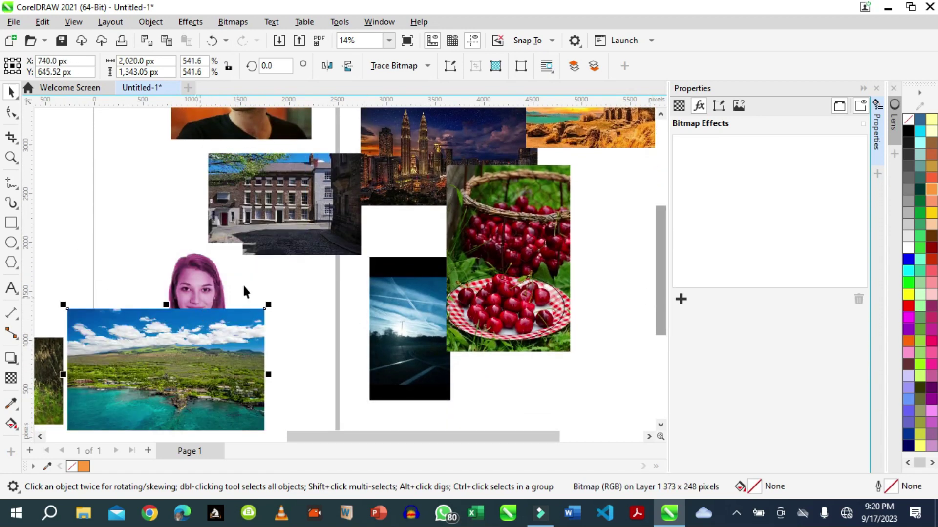
left_click(296, 204)
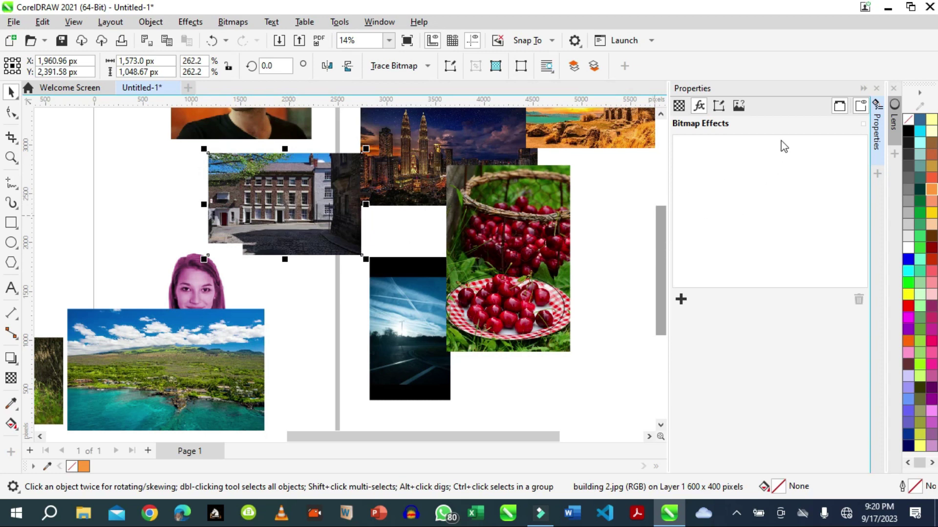
left_click(681, 299)
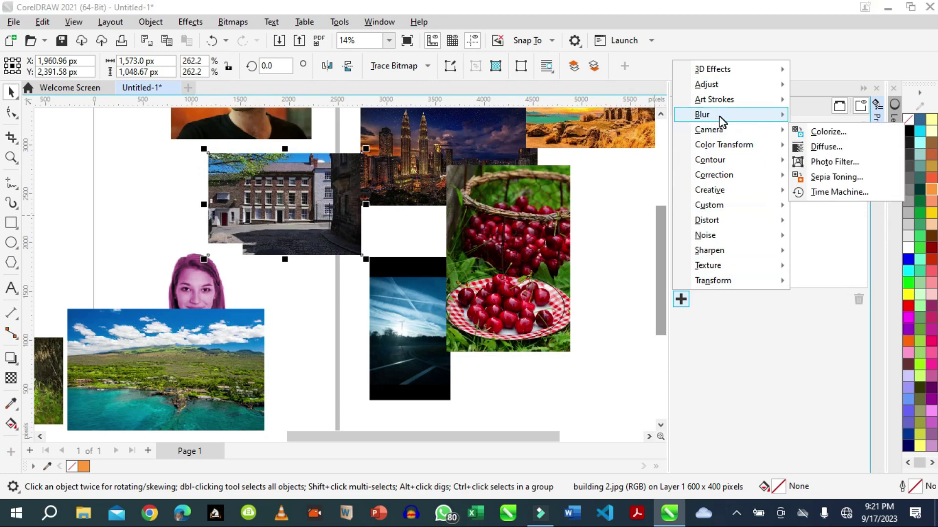
mouse_move(721, 130)
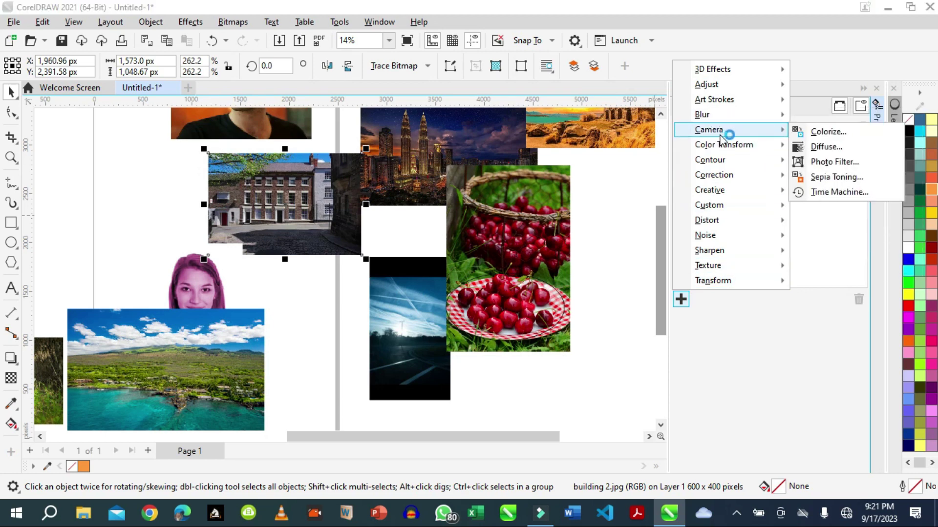
left_click(825, 179)
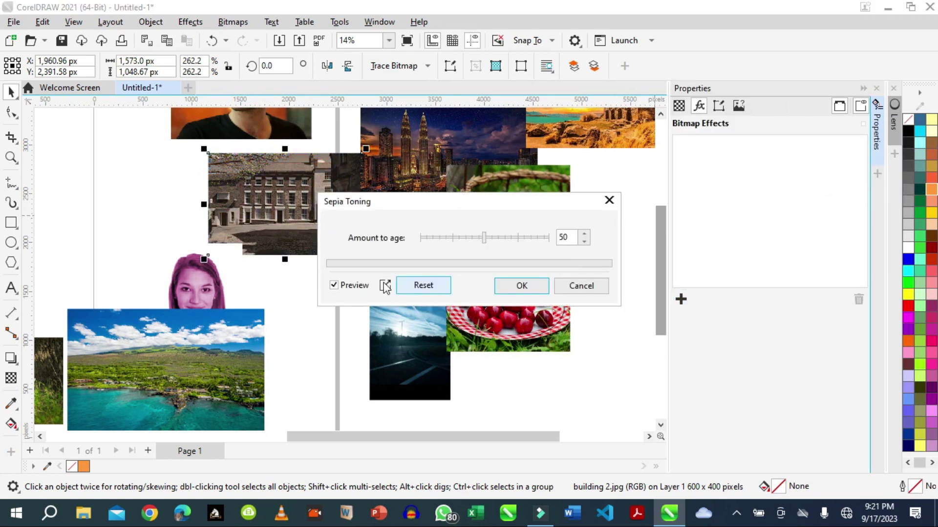
Preview Sepia Toning with amount to age raised from 50 to 96, then close without applying
left_click(386, 285)
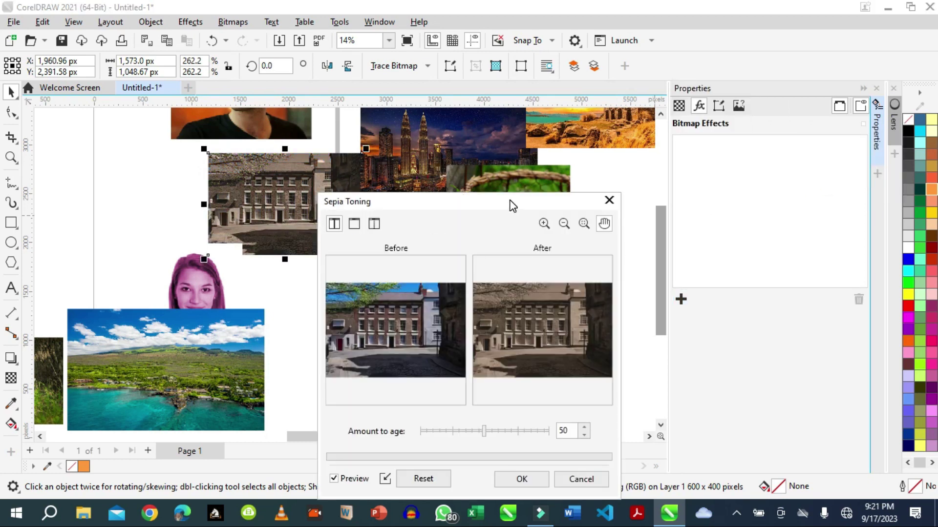
left_click_drag(511, 202, 567, 74)
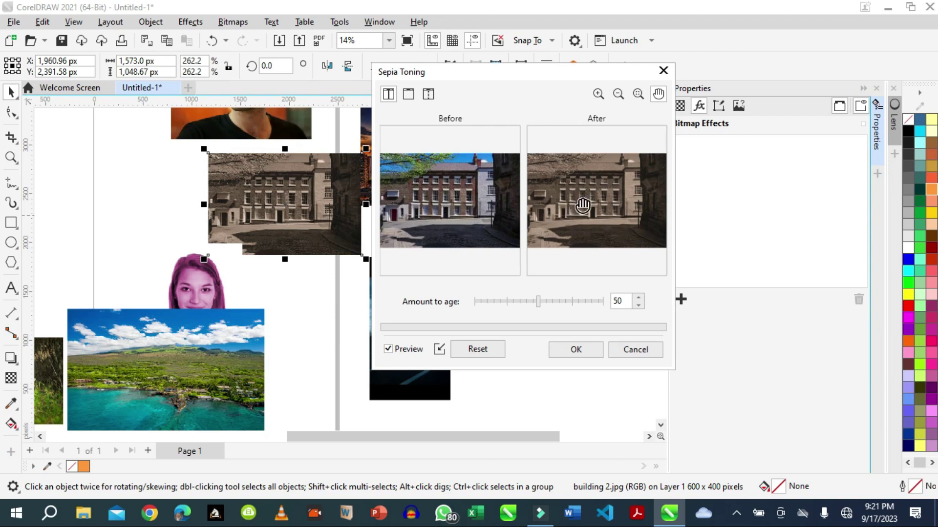
left_click_drag(539, 302, 568, 307)
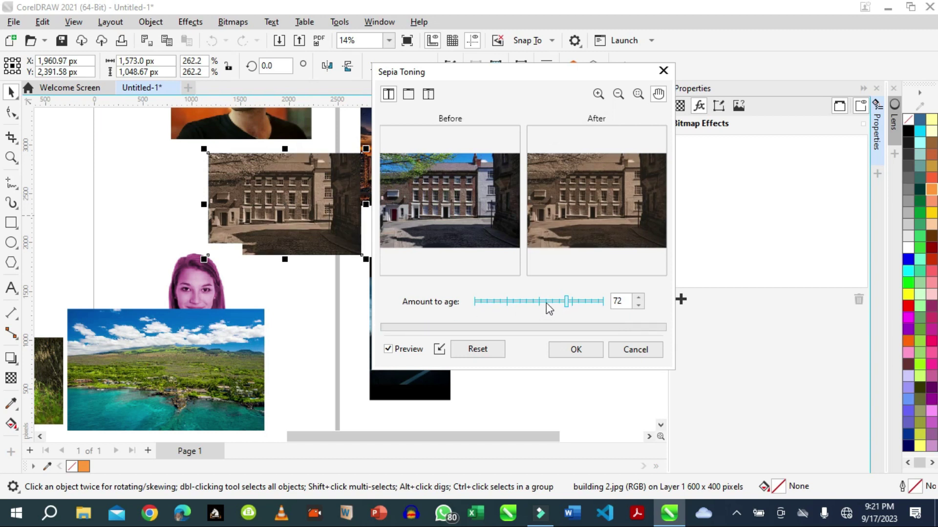
left_click_drag(566, 302, 591, 304)
left_click(662, 72)
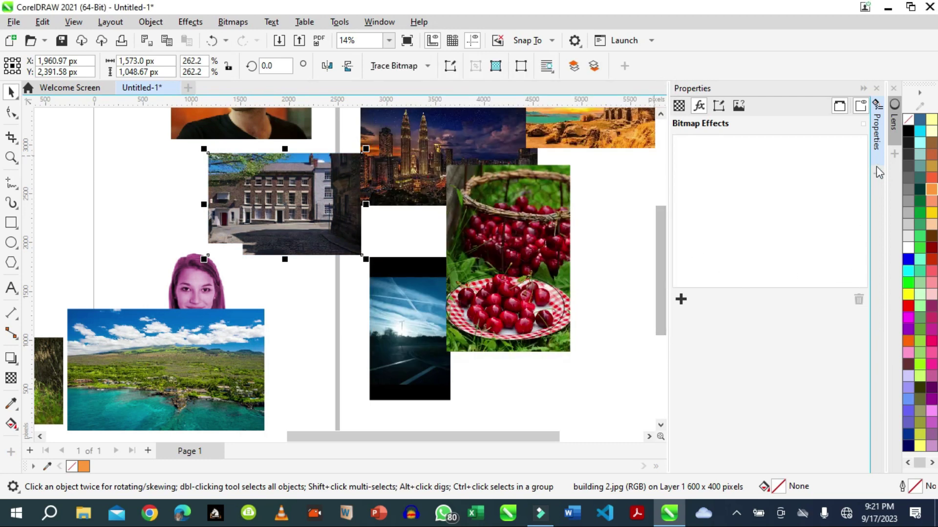
Add Camera > Time Machine to the church photo and choose the Daguerreotype style at intensity 80
left_click_drag(658, 244, 492, 207)
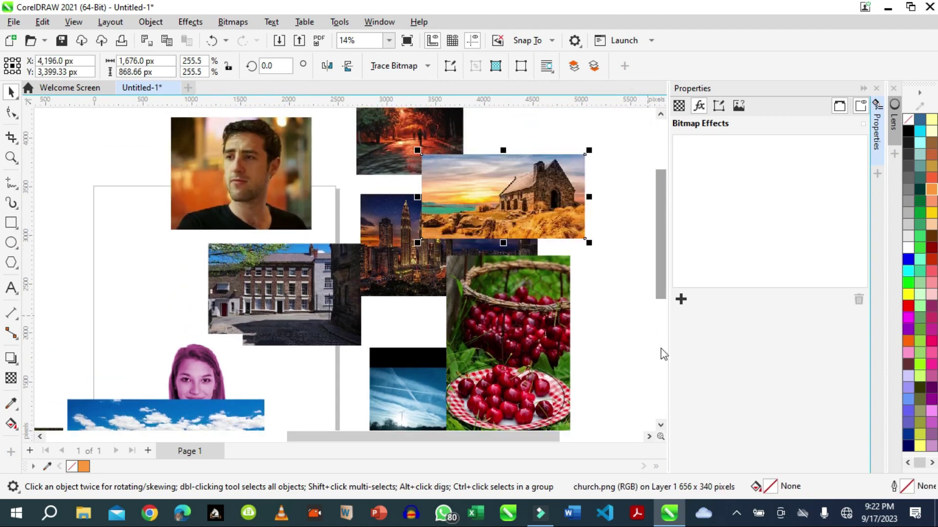
left_click(681, 299)
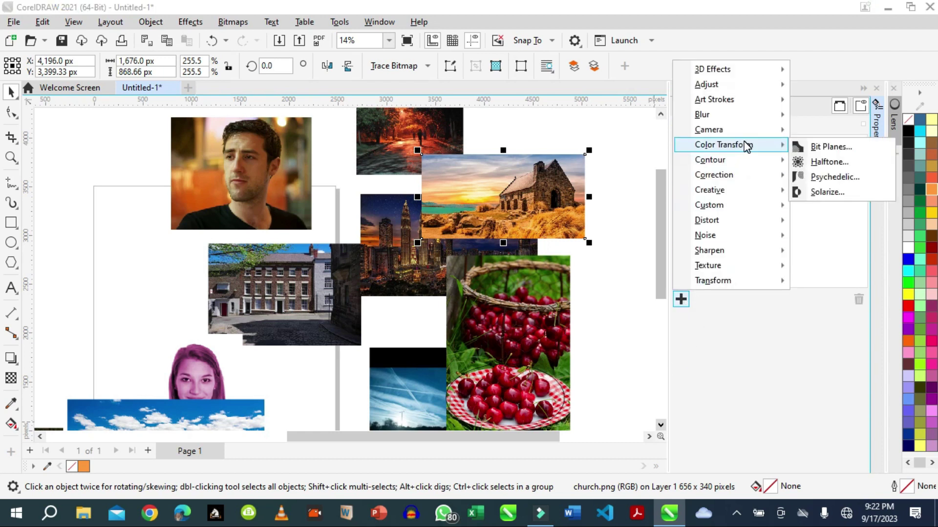
mouse_move(742, 133)
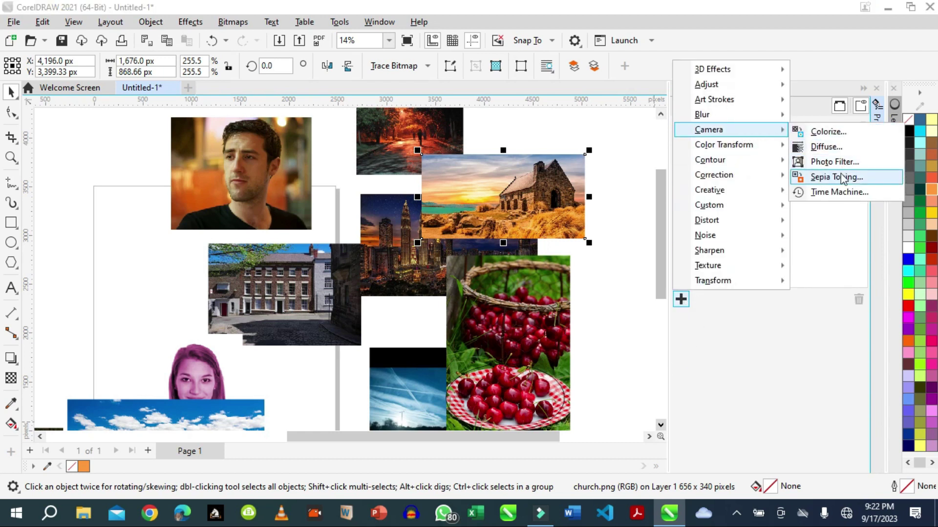
left_click(836, 193)
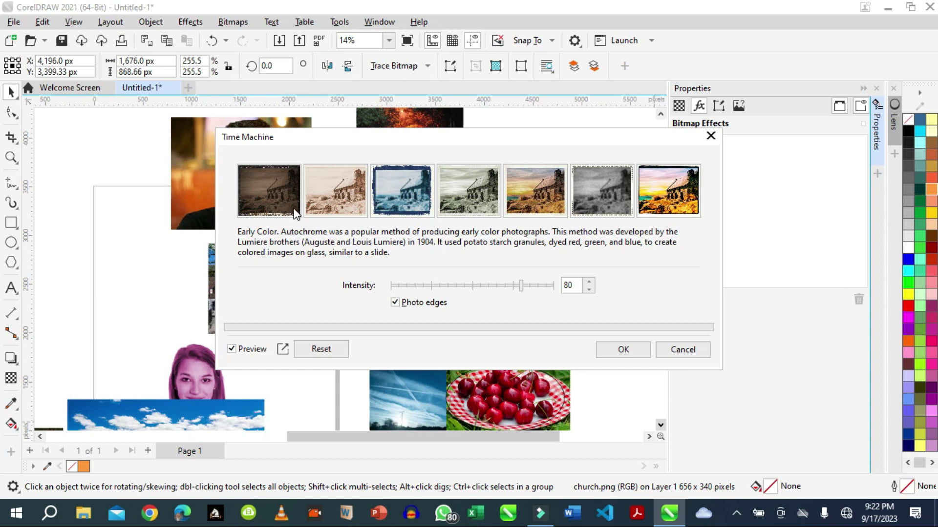
left_click(286, 195)
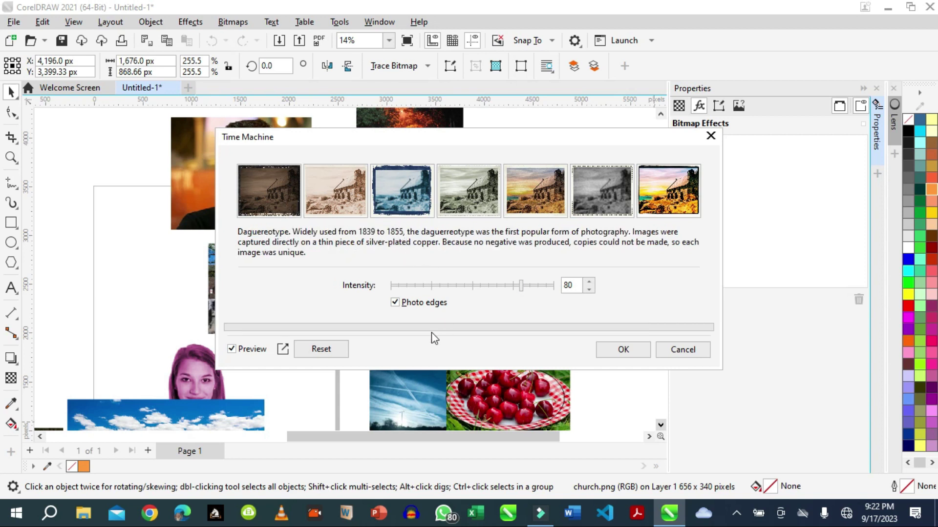
With before/after previews on, try the Albumen, Platinum, Early Color and Box Camera Time Machine styles
left_click(283, 350)
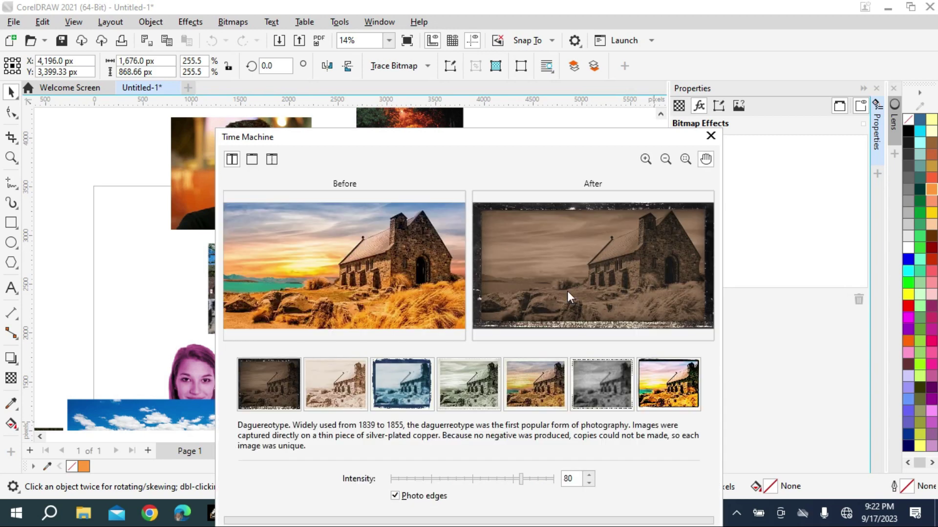
left_click(341, 389)
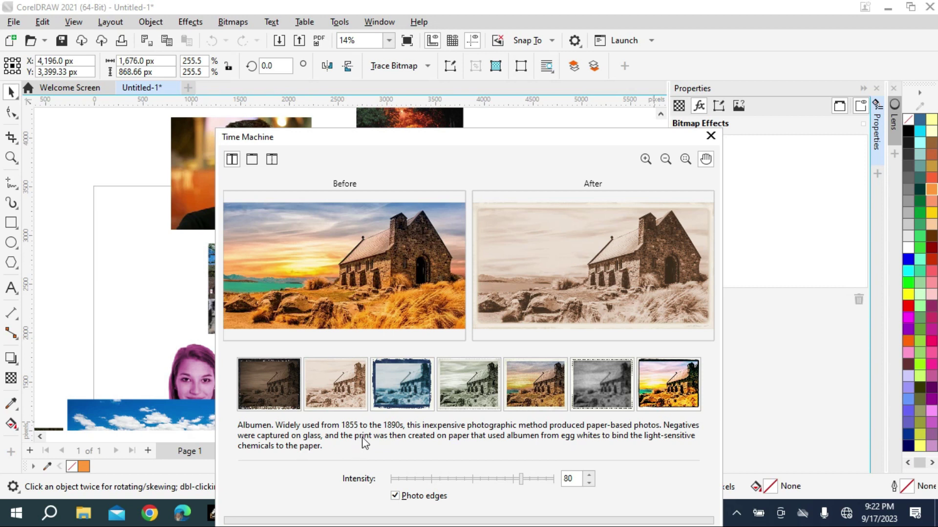
left_click(457, 382)
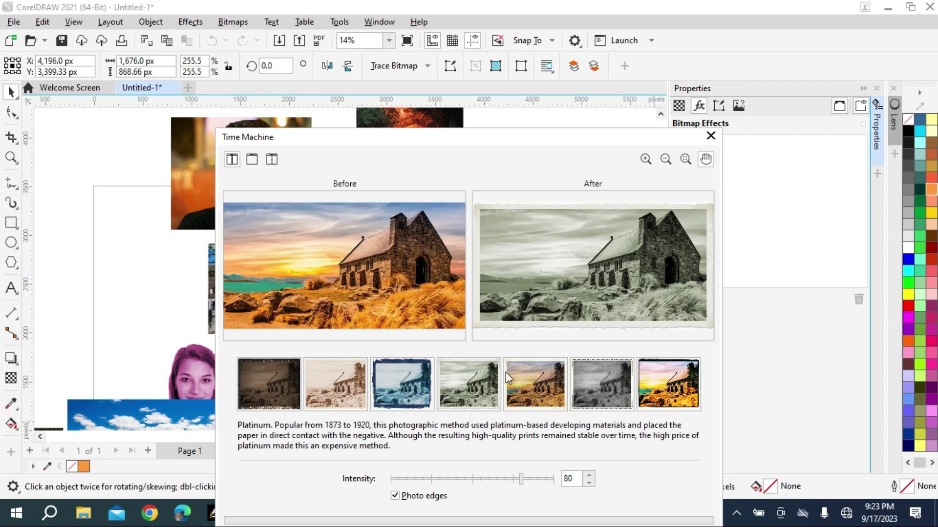
left_click(535, 391)
left_click(596, 383)
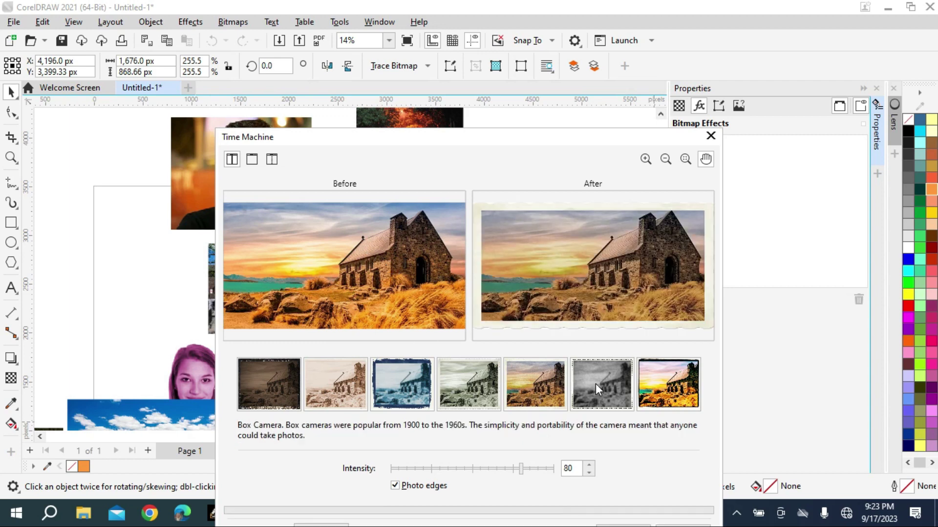
left_click(462, 390)
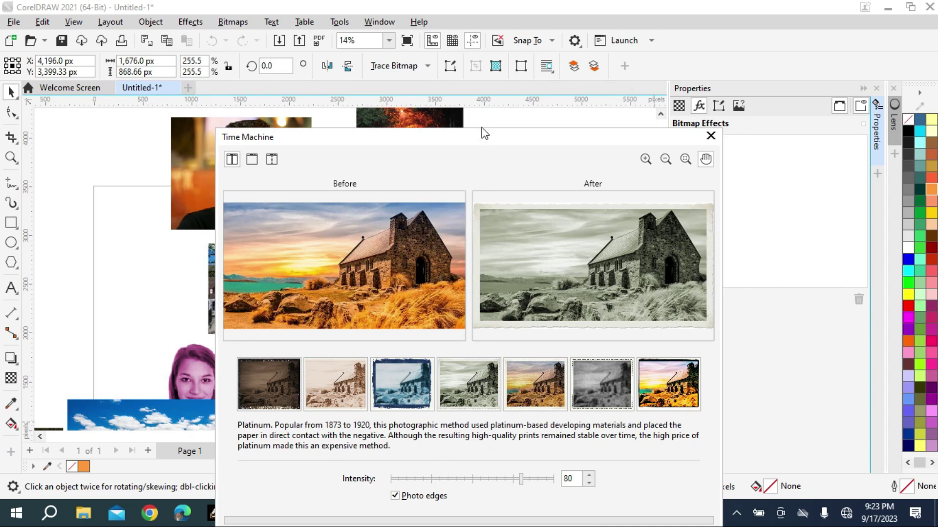
Choose the Albumen style and set its Intensity to 50
left_click_drag(482, 136, 468, 52)
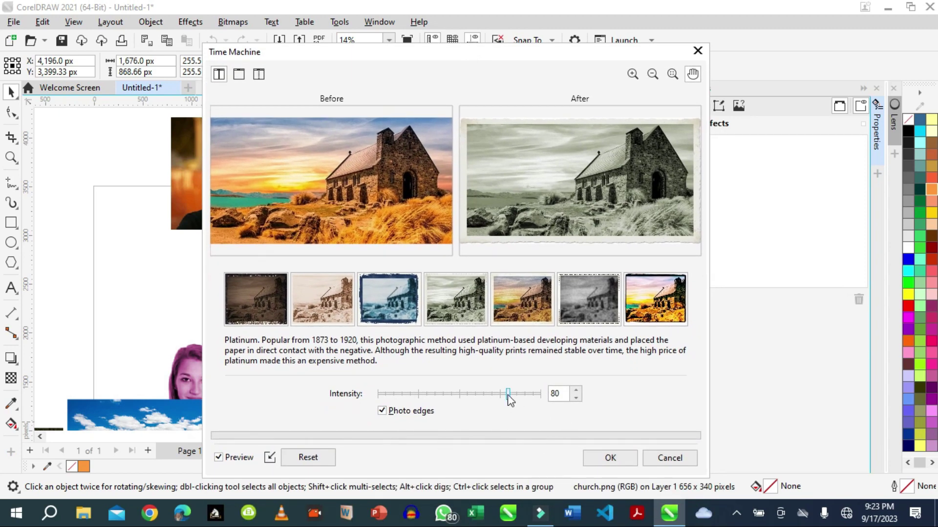
left_click_drag(509, 399, 540, 399)
left_click(324, 307)
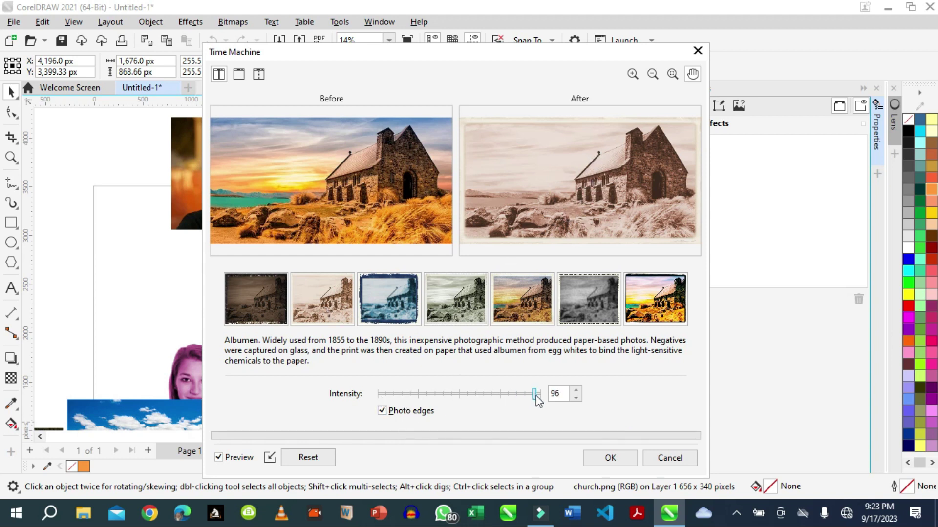
left_click_drag(535, 395, 460, 397)
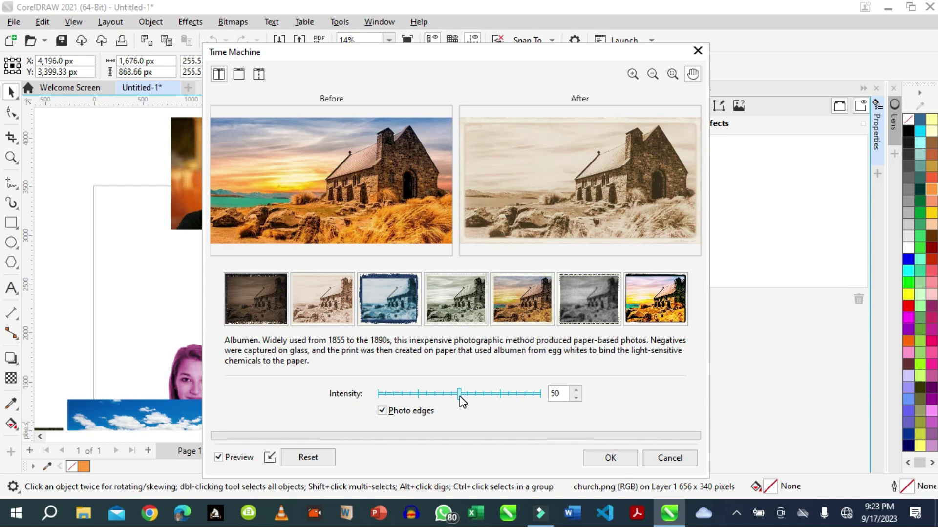
Cancel the Time Machine effect and dismiss the bitmap effects list without choosing one
left_click(669, 458)
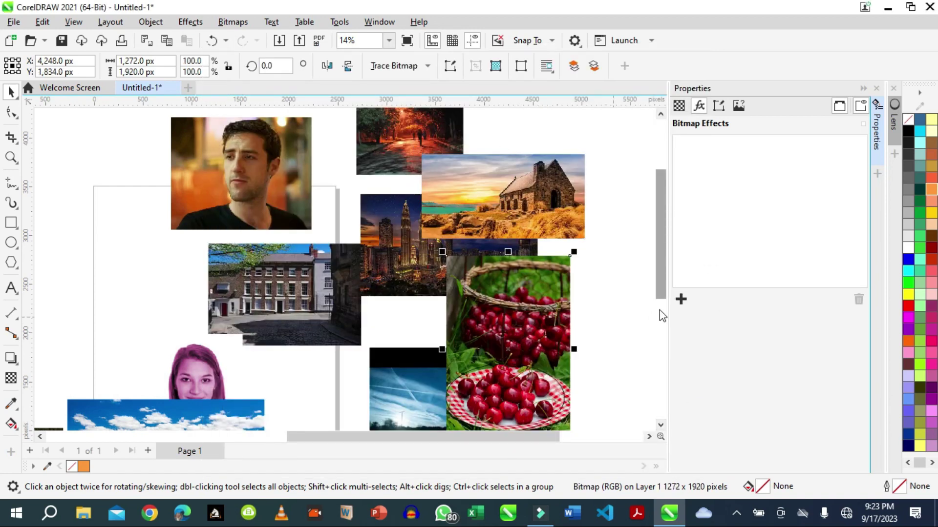
left_click(680, 299)
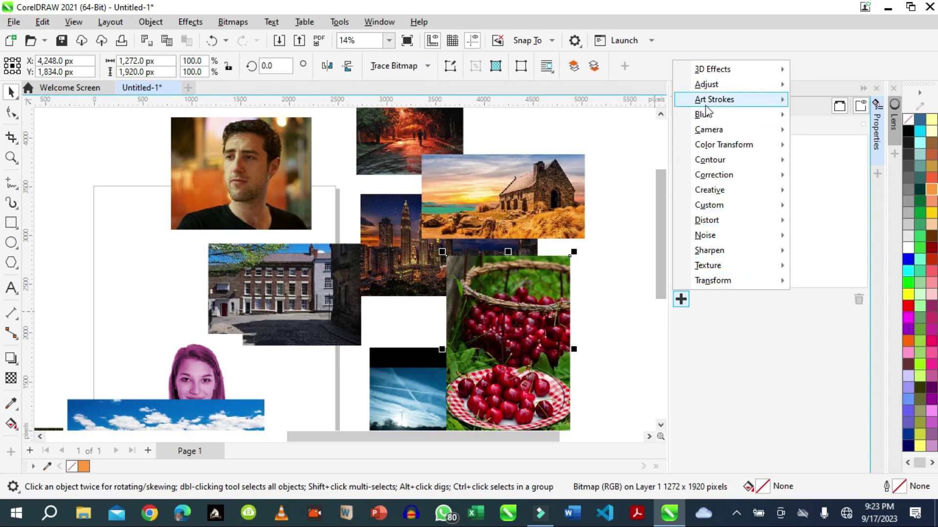
mouse_move(724, 128)
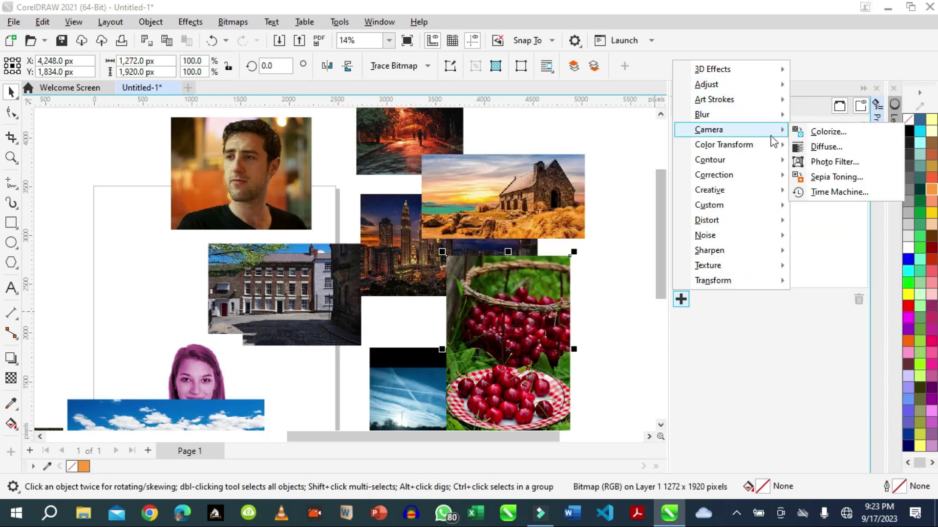
mouse_move(742, 220)
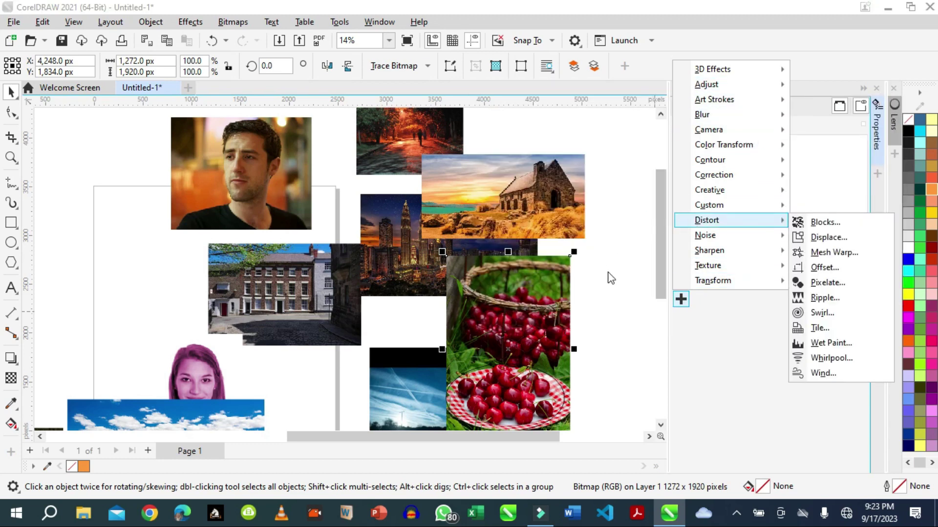
left_click(615, 291)
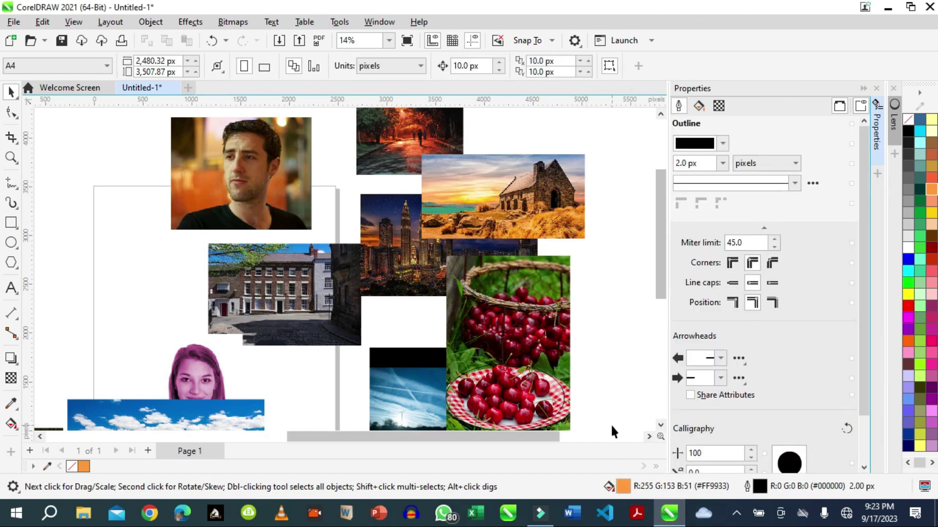
Close the Properties docker and show the hidden system tray icons
left_click(875, 89)
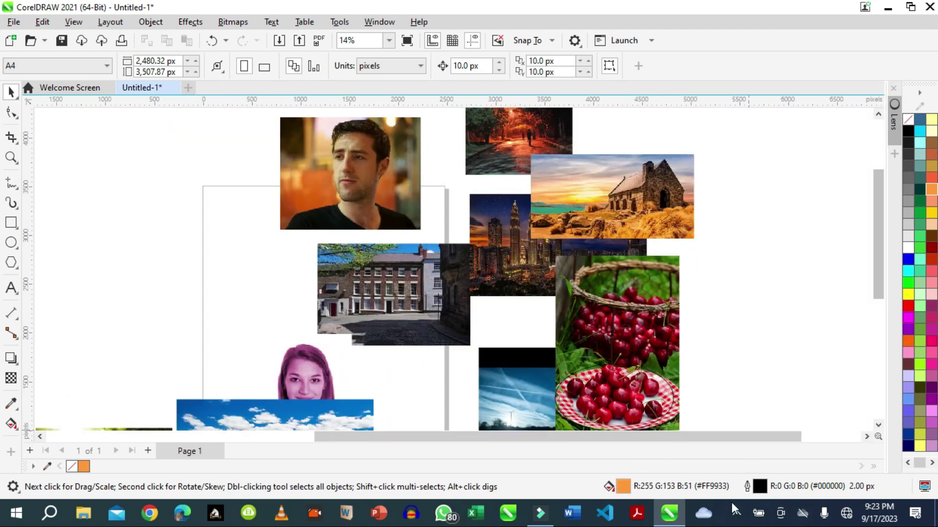
left_click(736, 513)
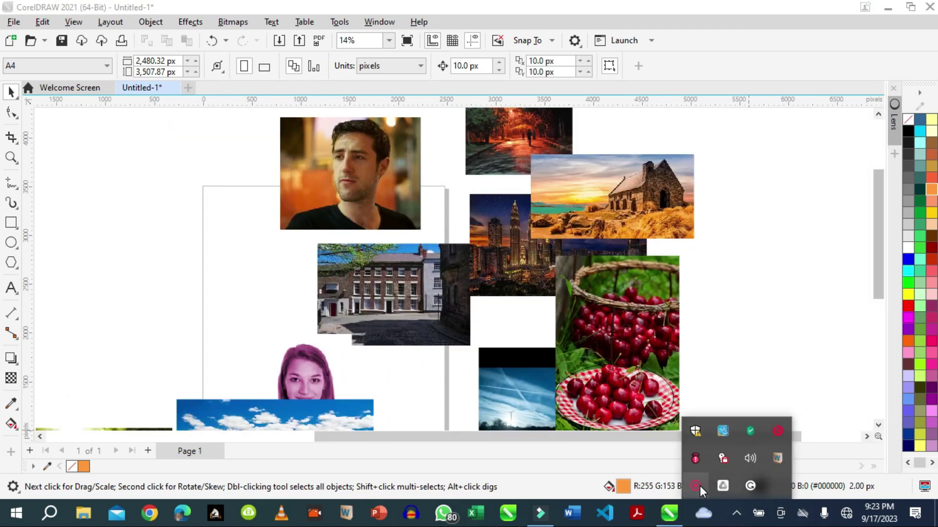
left_click(699, 486)
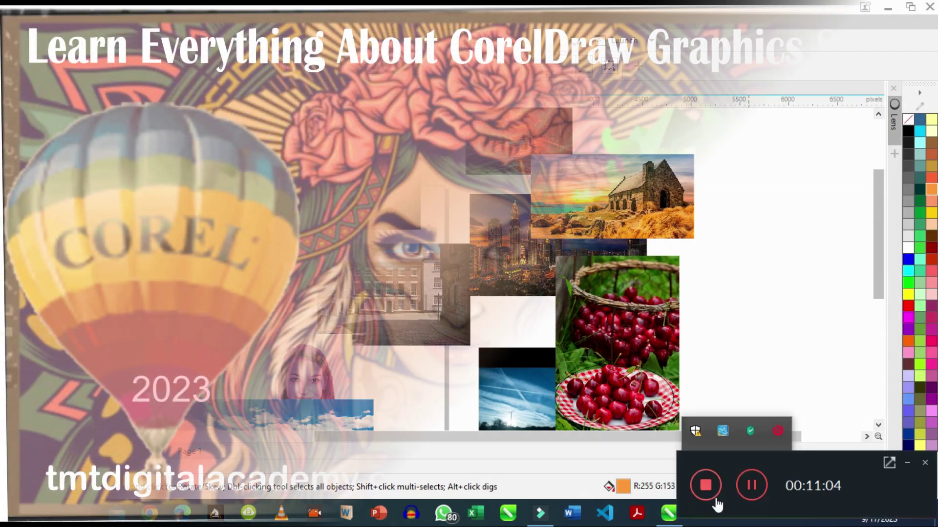